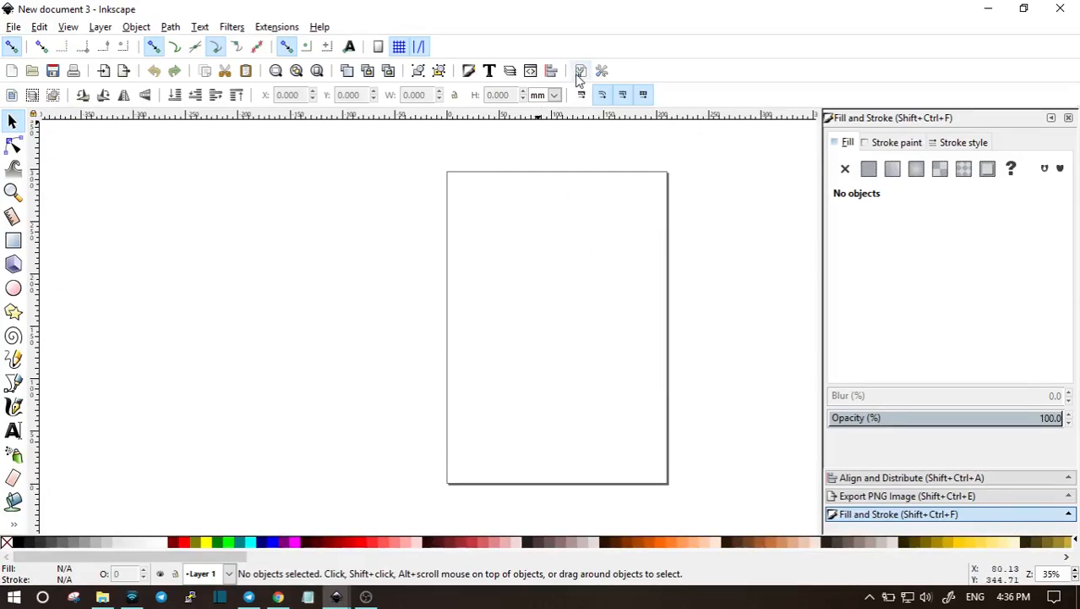
Step: Hide the page border in the document properties
left_click(579, 72)
left_click_drag(876, 84, 522, 48)
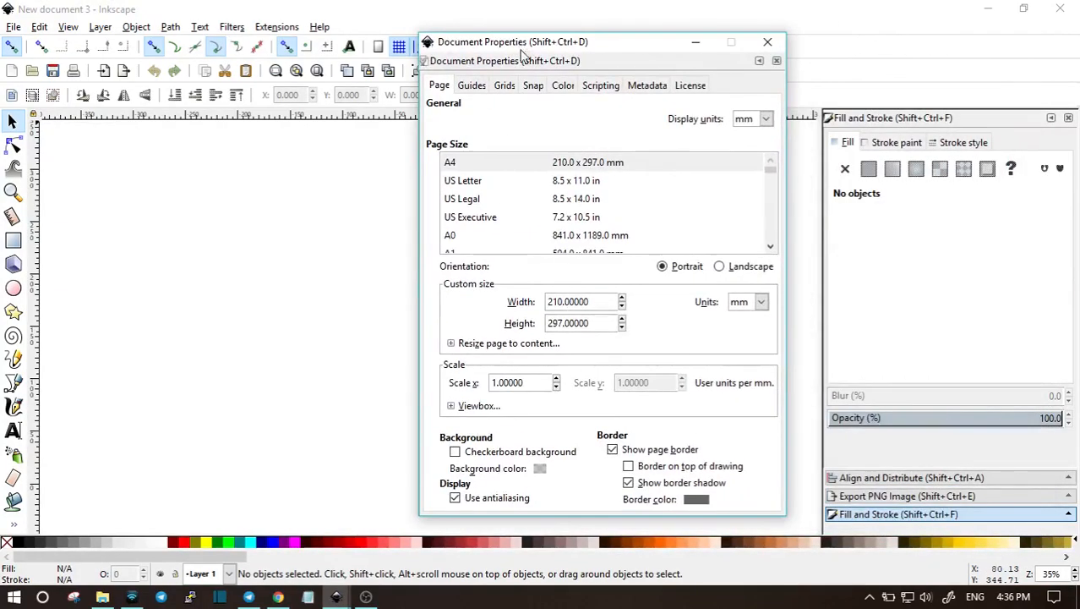
left_click(689, 452)
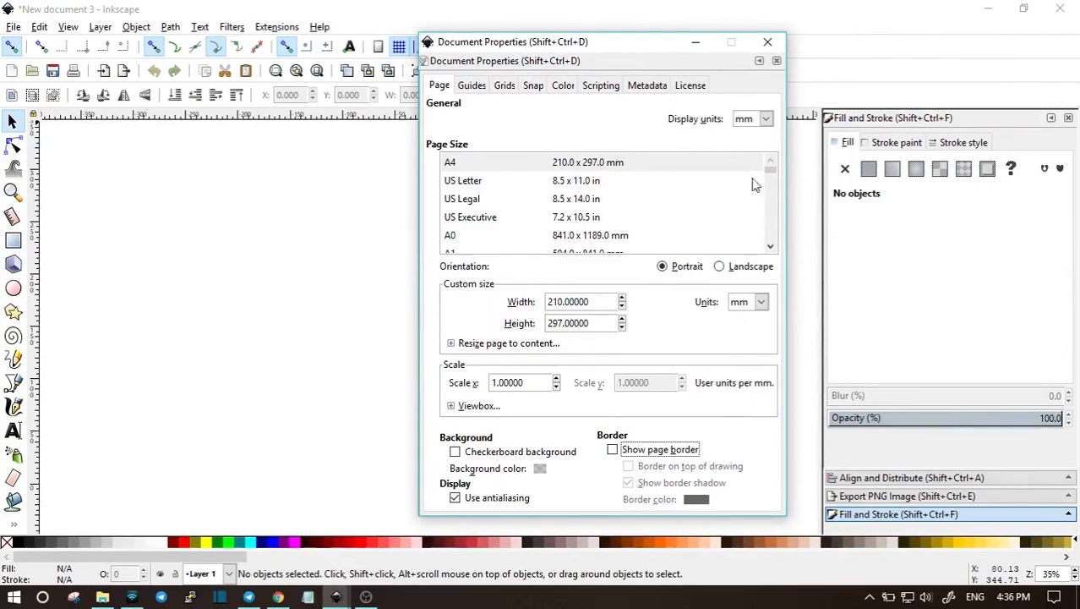
left_click(767, 42)
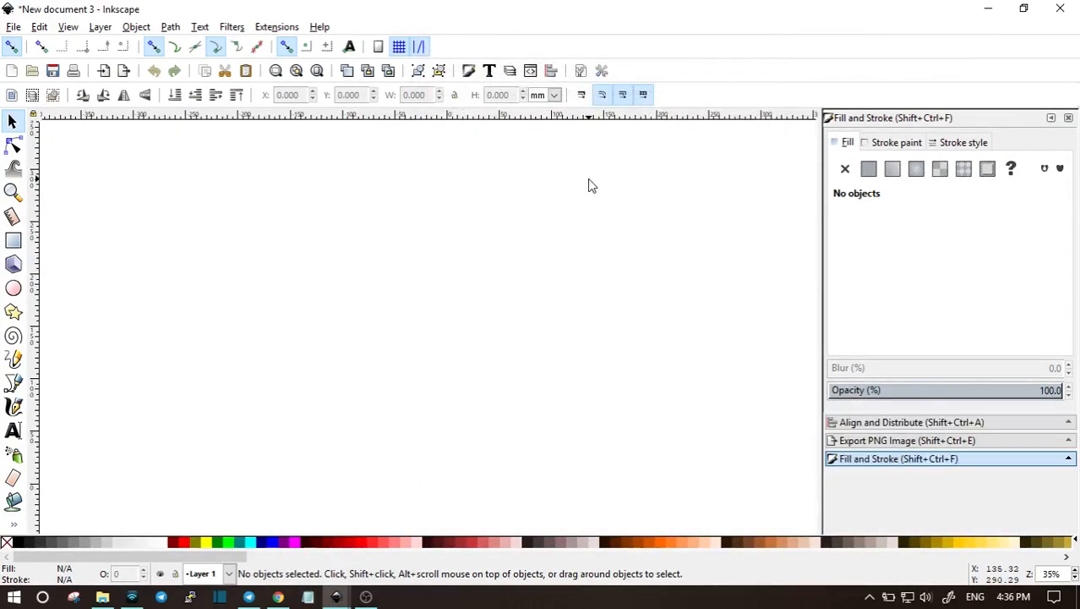
Step: Draw a circle with a radius of about 27 mm in the middle of the canvas
key("1")
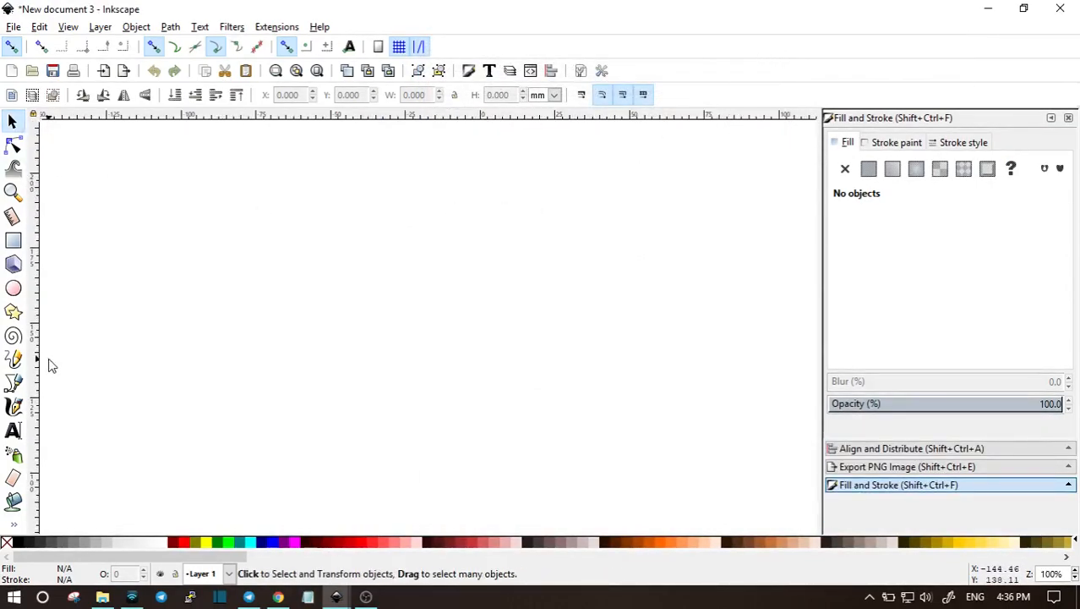
left_click(13, 288)
left_click_drag(345, 237, 510, 403)
Step: Give the circle a flat black stroke and no fill, and shift the resulting ring slightly down and to the right
left_click(901, 143)
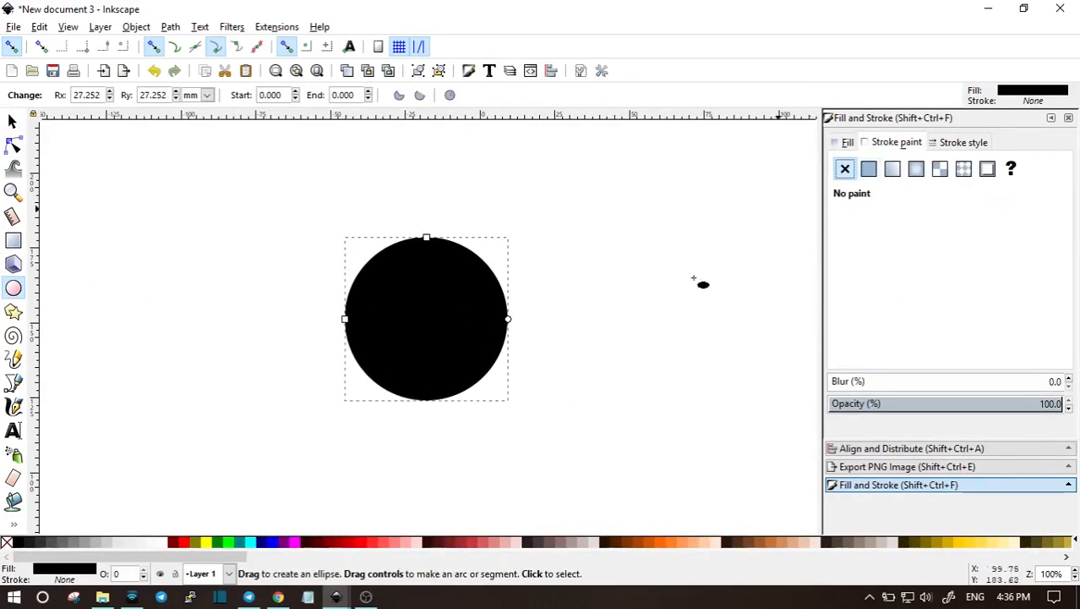
left_click(869, 169)
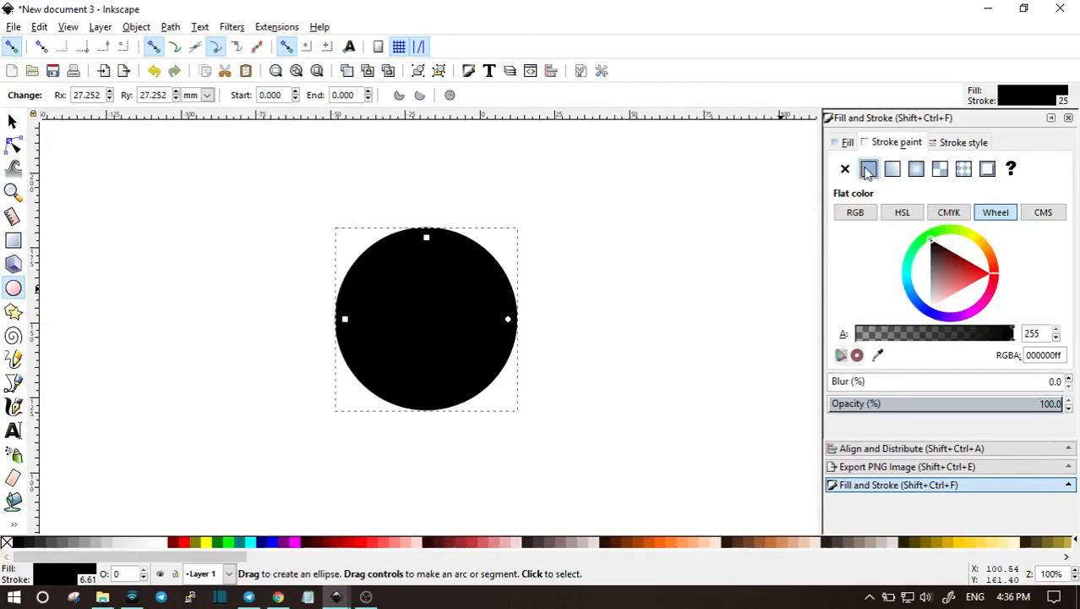
left_click(848, 142)
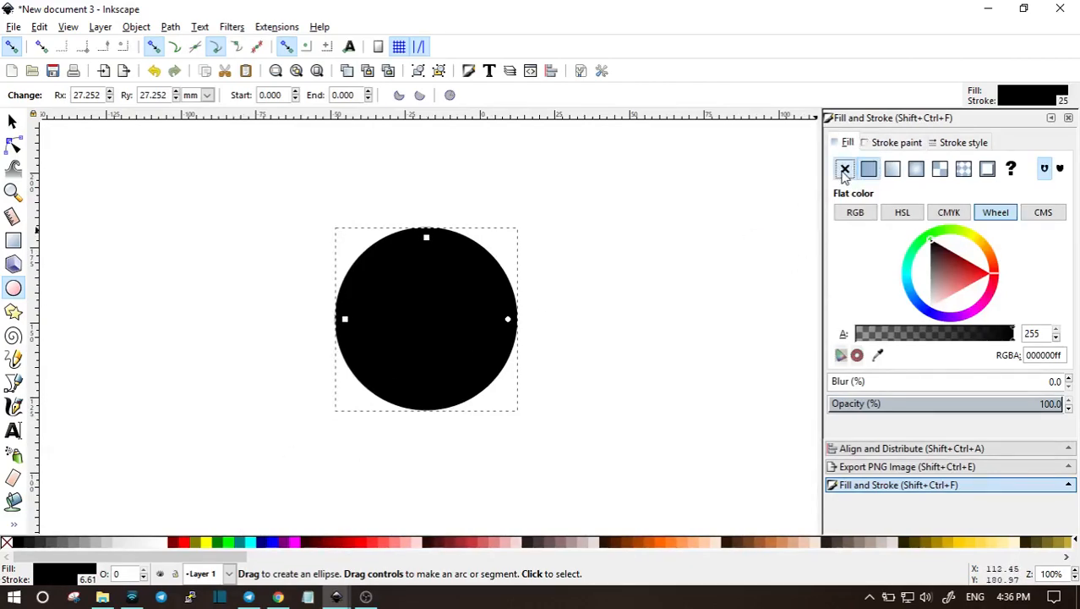
left_click(845, 169)
left_click(12, 121)
left_click_drag(514, 295, 540, 344)
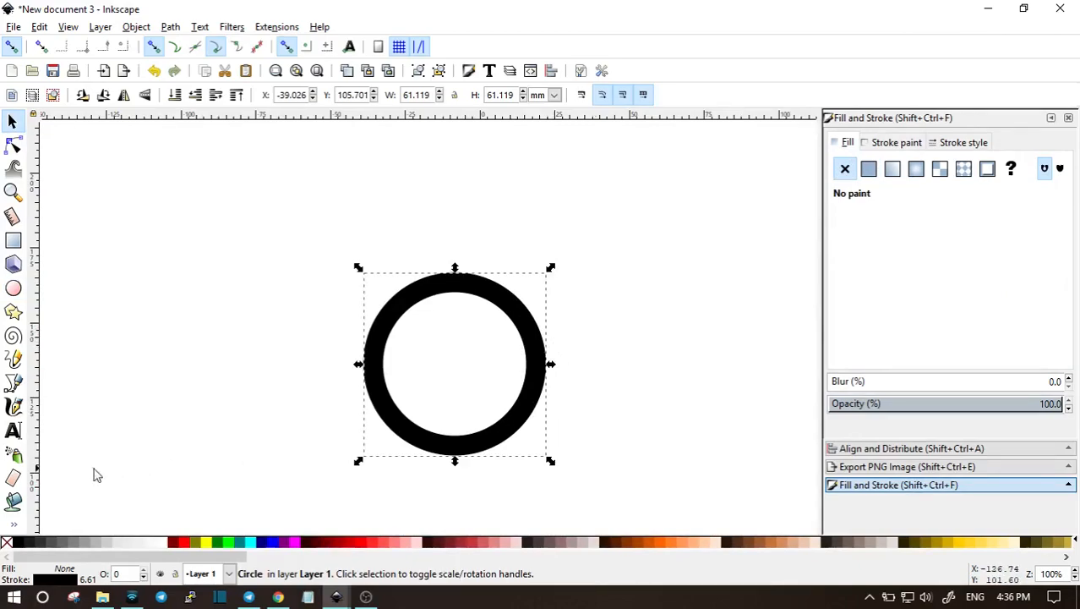
Step: Draw a straight vertical line with the Bezier tool from the ring's centre to well above the ring
left_click(14, 384)
left_click(451, 369)
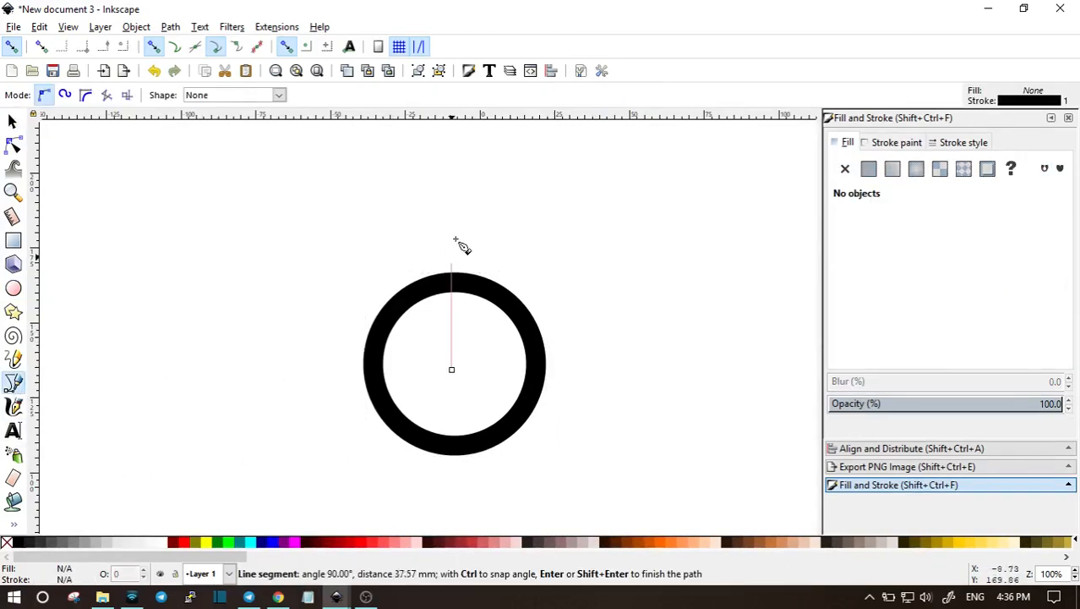
double_click(459, 176)
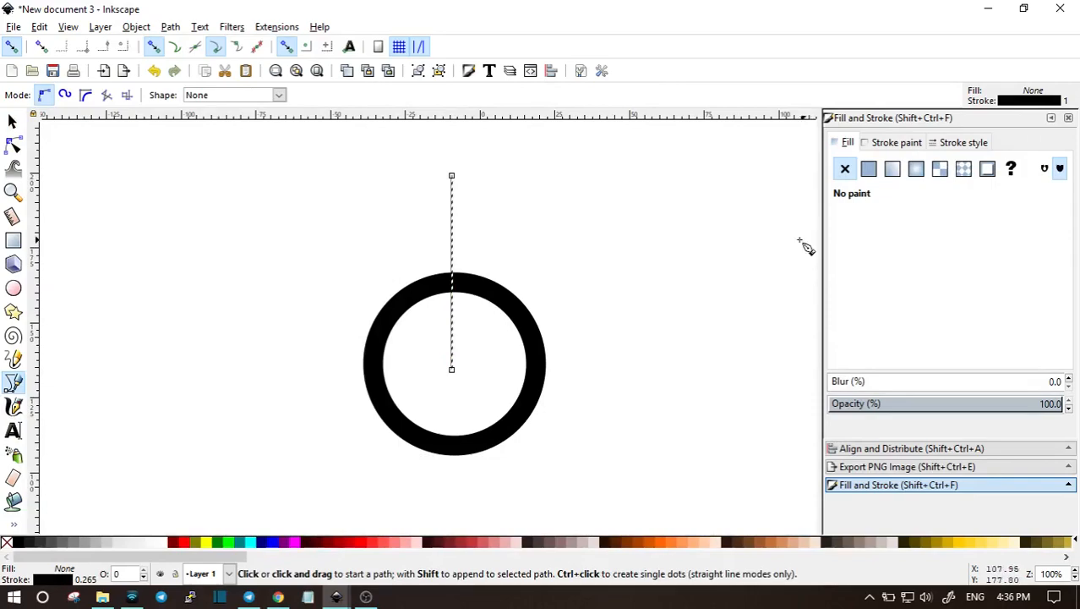
Step: Set the vertical line's stroke width to 25 px
left_click(961, 143)
left_click(994, 166)
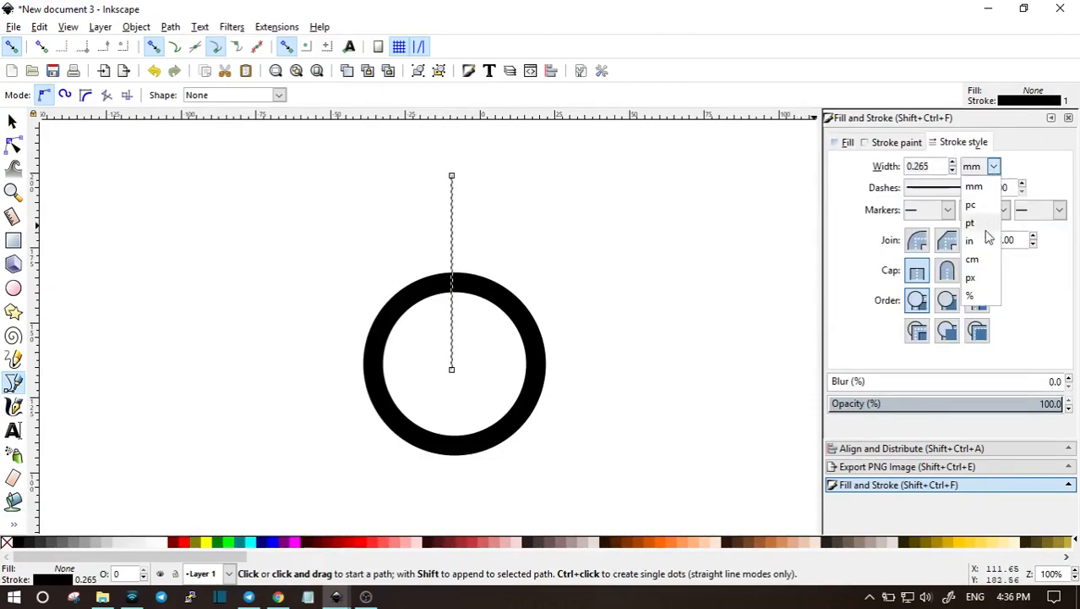
left_click(974, 281)
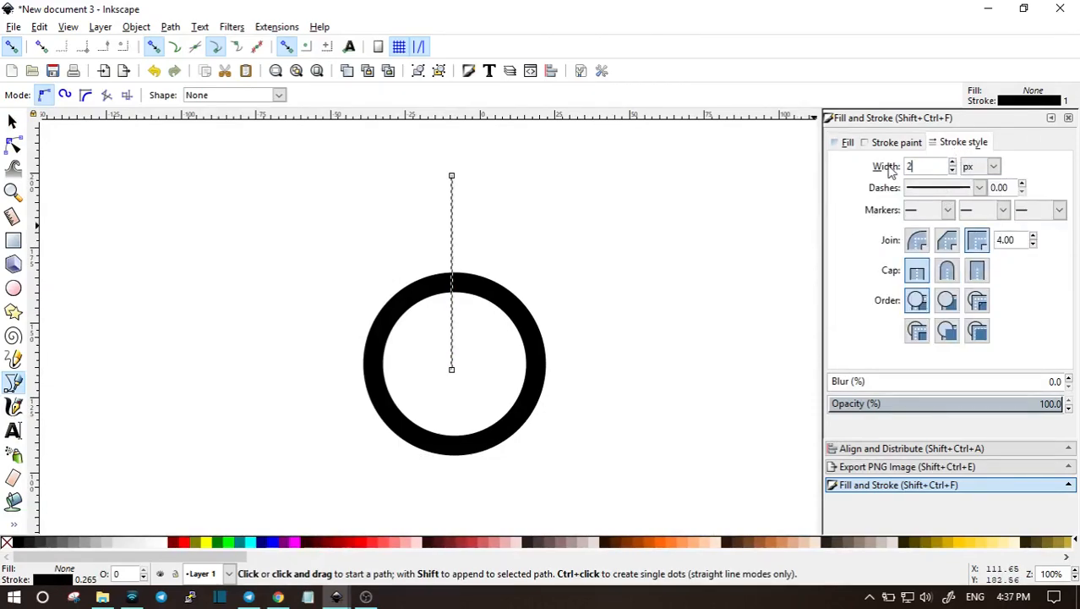
key("Return")
Step: Align the vertical line and the ring so both are centred on the same vertical axis
left_click(12, 121)
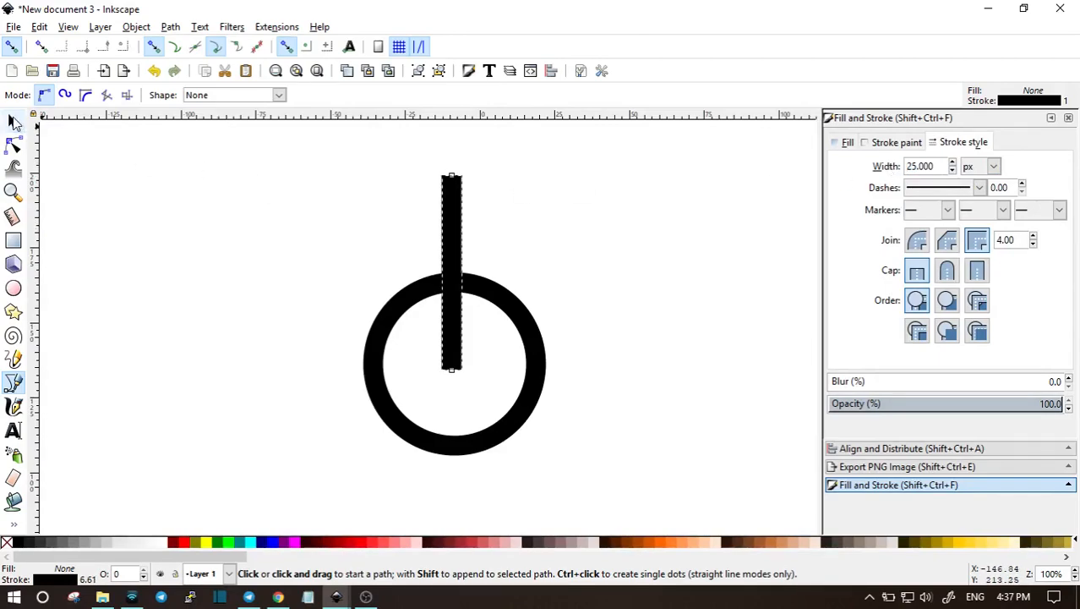
left_click(456, 241)
left_click_drag(456, 241, 461, 243)
left_click(508, 309, "shift")
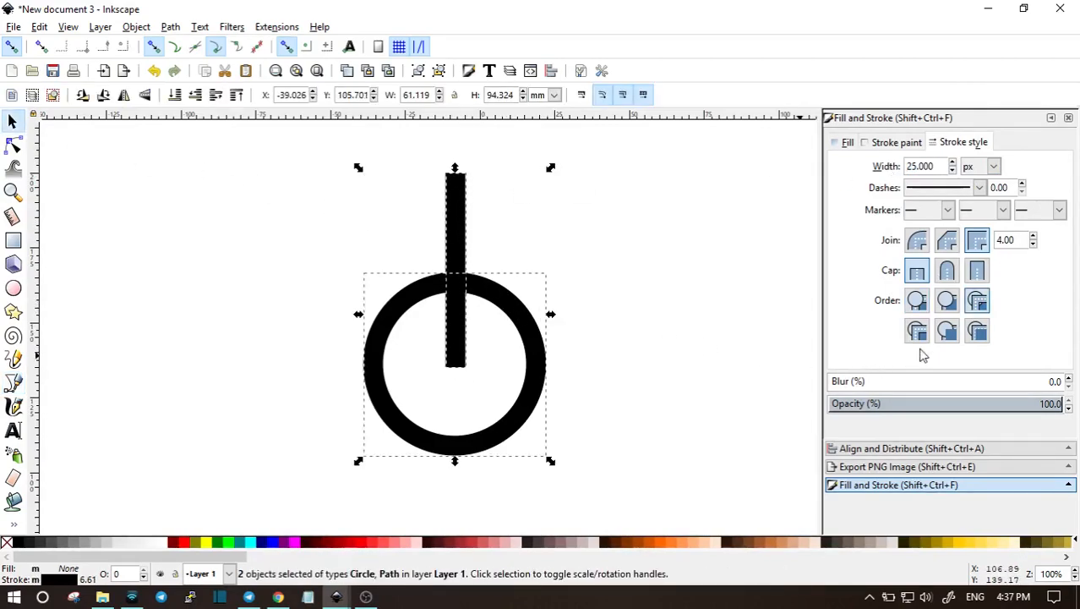
left_click(904, 448)
left_click(978, 198)
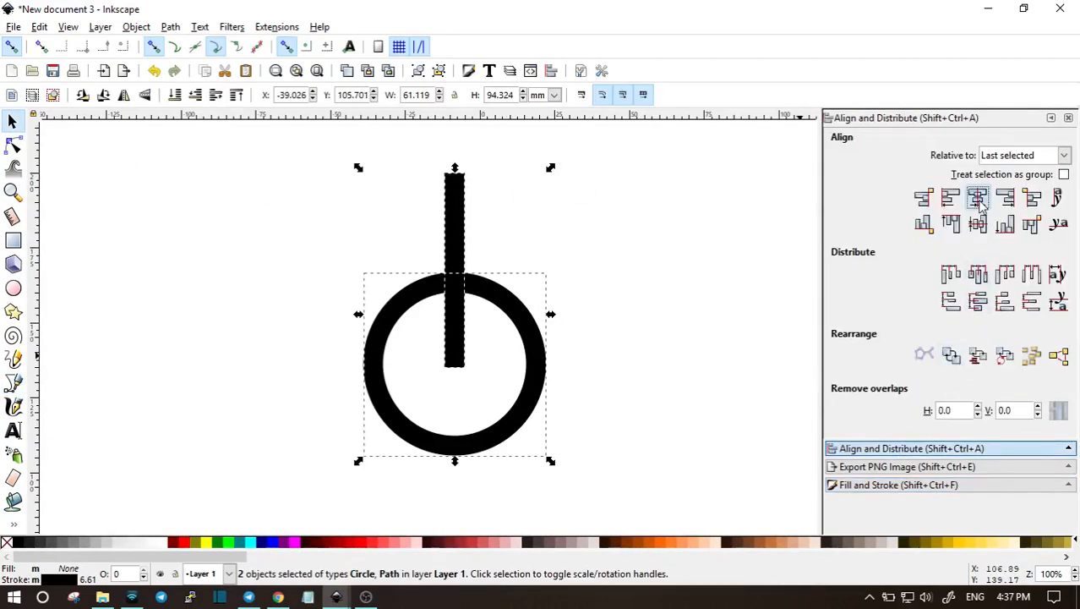
left_click(698, 295)
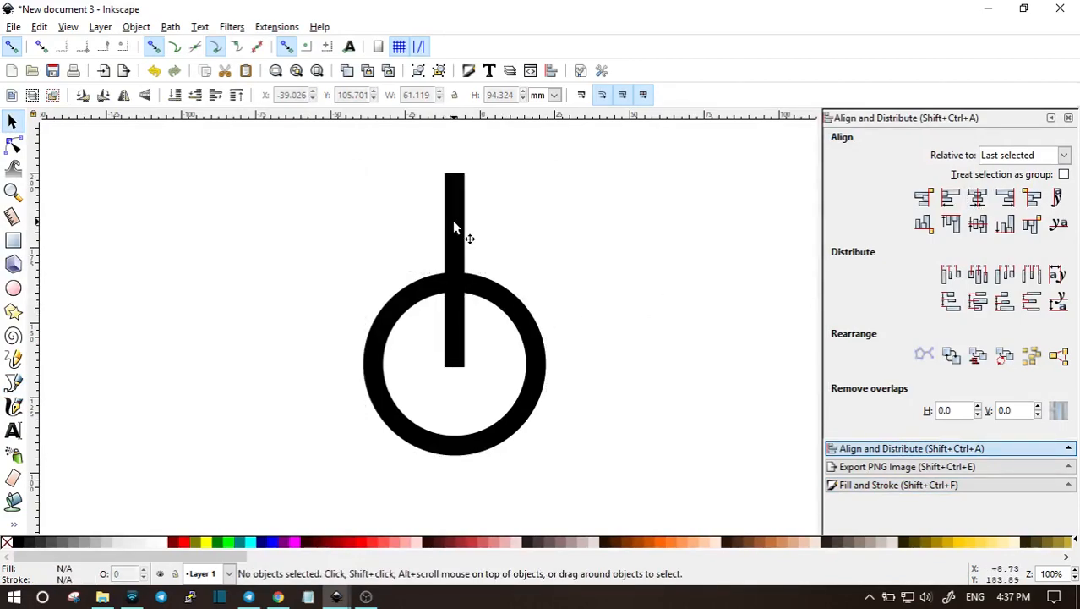
Step: Lengthen the vertical line to about 80 mm and shift it so its lower end sits slightly below the ring's centre
left_click(454, 221)
left_click_drag(455, 168, 455, 142)
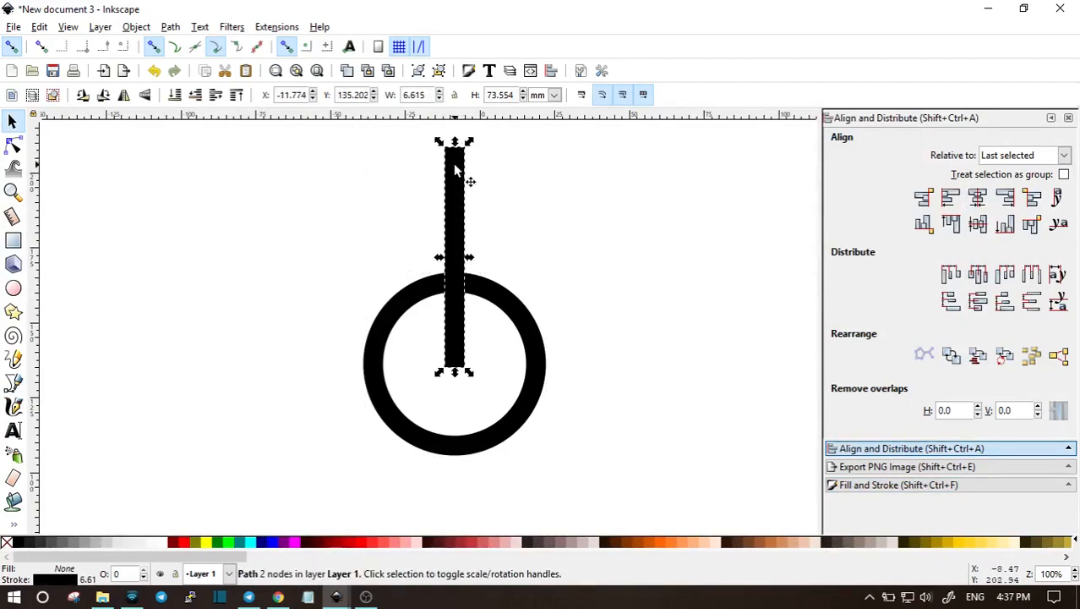
left_click_drag(454, 183, 472, 219)
left_click(548, 241)
left_click(470, 194)
left_click_drag(464, 160, 458, 145)
left_click(499, 174)
left_click(463, 230)
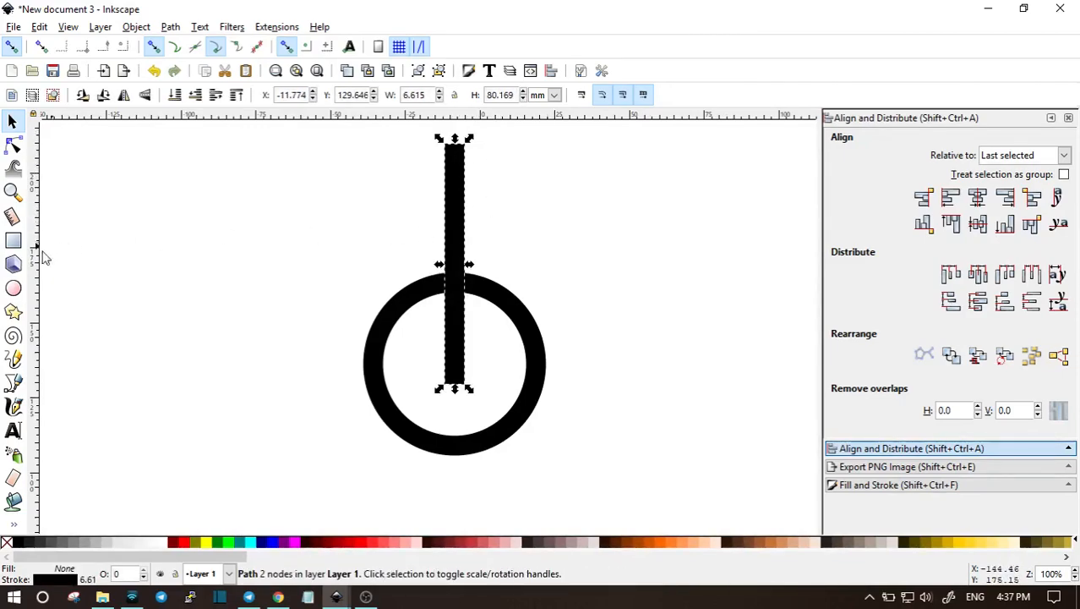
Step: Insert a node in the upper part of the line and bend the line's upper end smoothly over to the right
left_click(13, 383)
key("n")
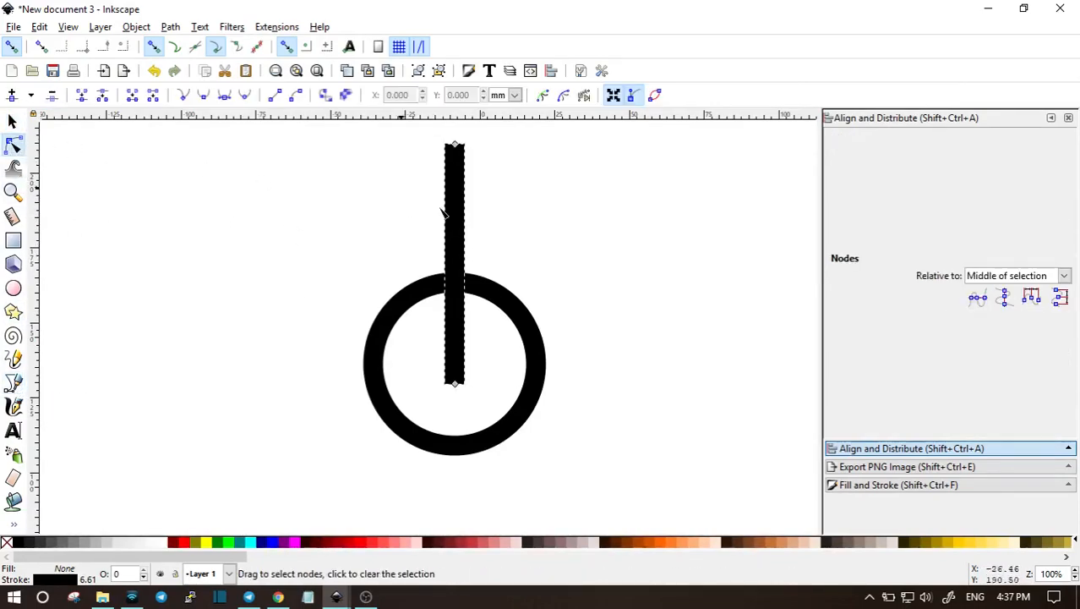
double_click(455, 227)
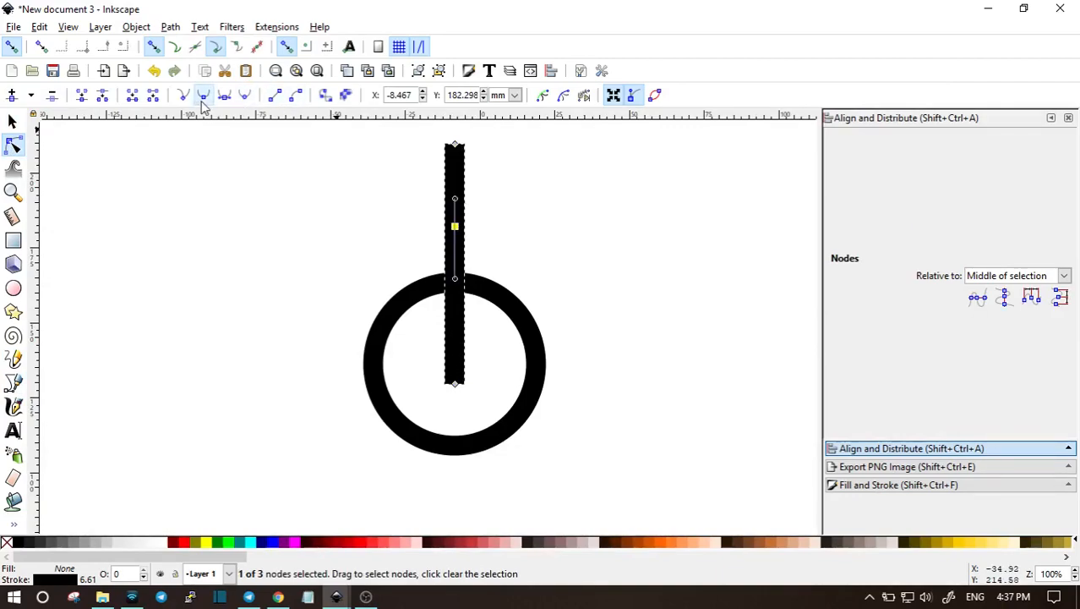
left_click_drag(455, 146, 518, 167)
left_click_drag(455, 202, 457, 172)
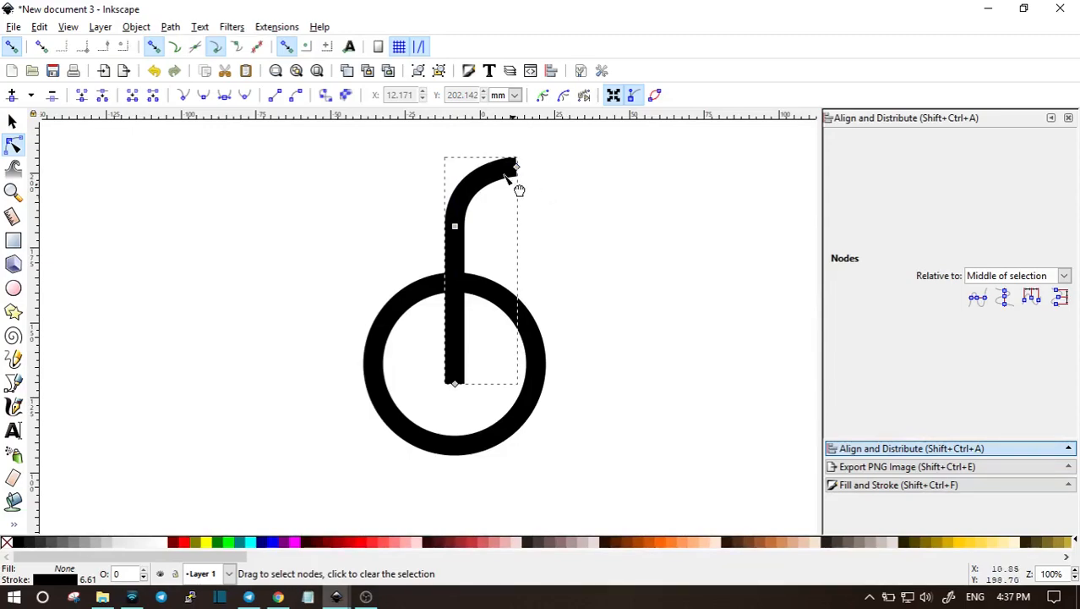
left_click(578, 264)
Step: Insert five more nodes on the stem, four along its bend and one just below the bend
scroll(494, 212, "up", 2)
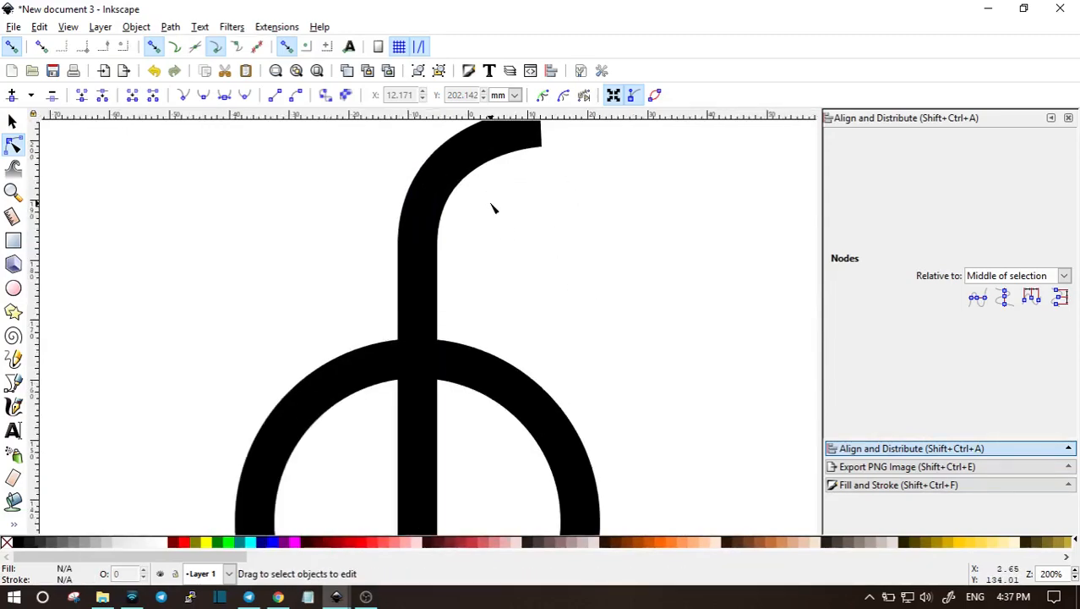
scroll(484, 220, "up", 1)
left_click(454, 198)
double_click(455, 193)
double_click(440, 210)
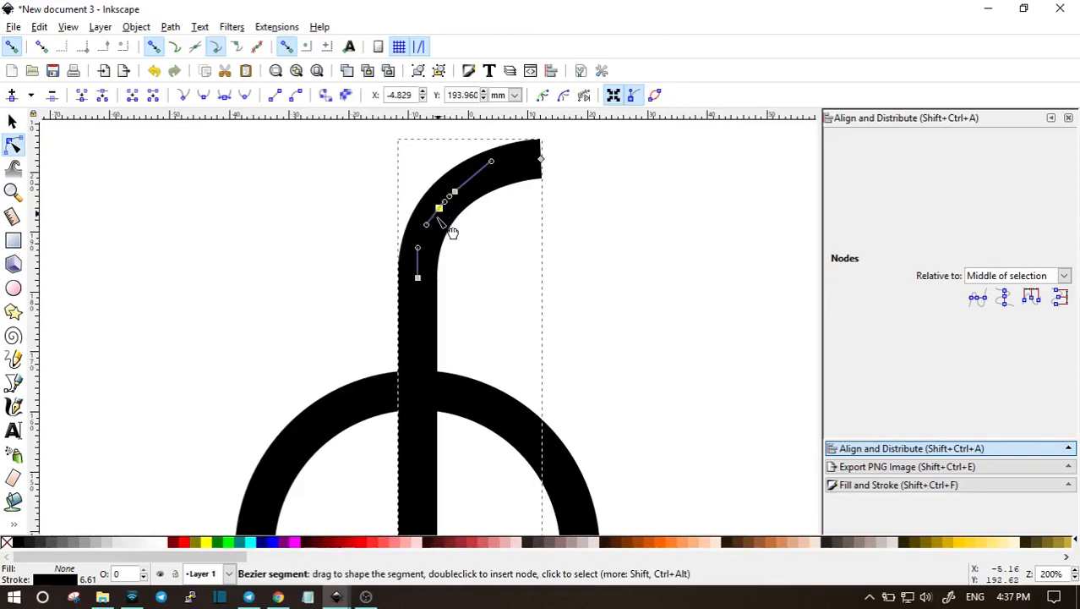
double_click(426, 228)
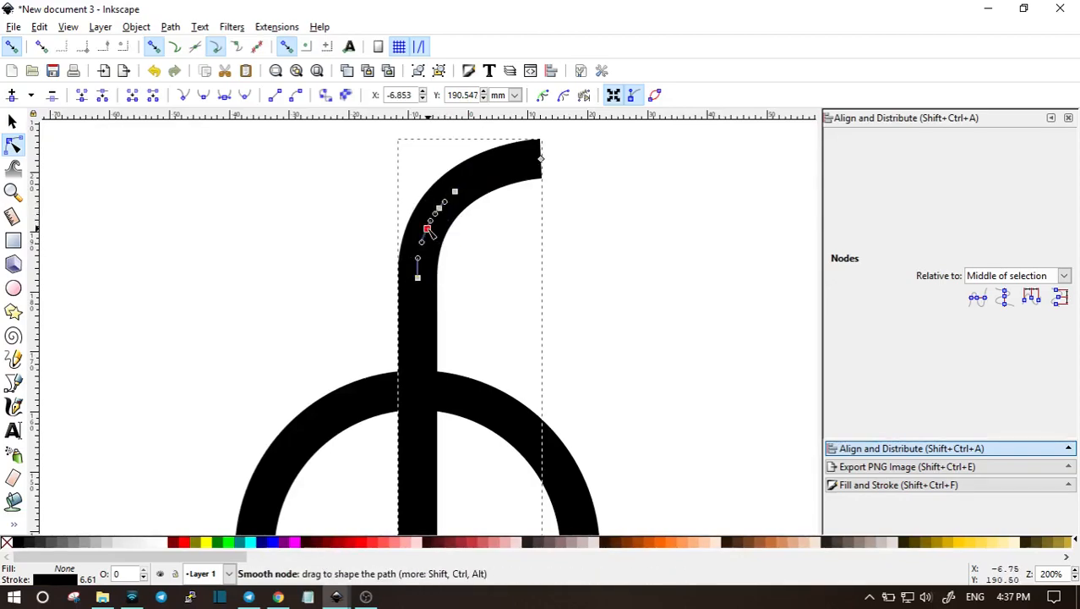
double_click(421, 254)
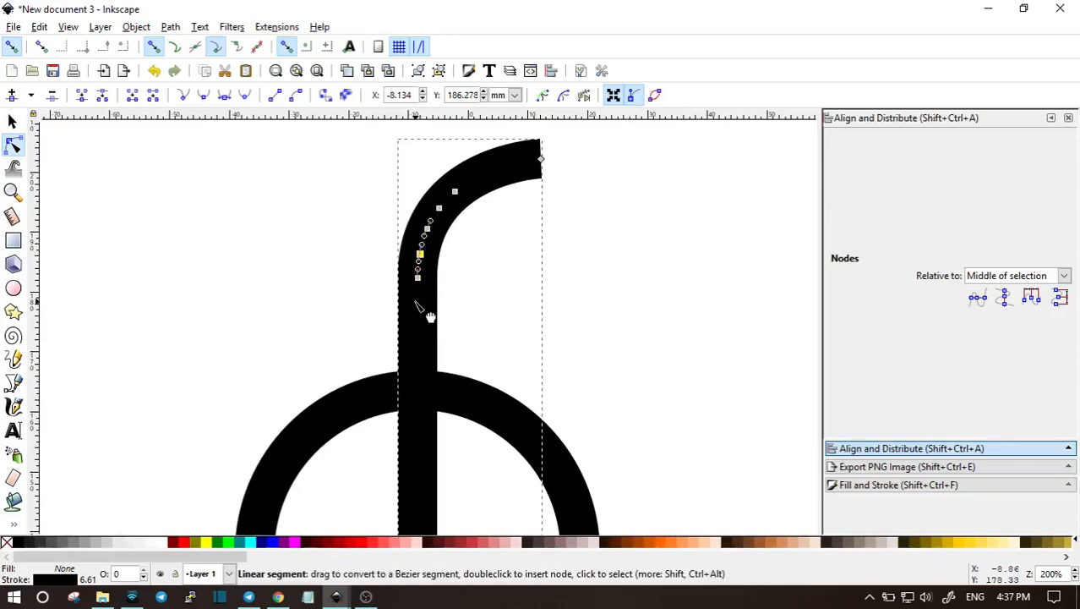
double_click(418, 306)
Step: Select the six nodes along the stem's bend and distribute them evenly in the vertical direction
left_click_drag(302, 161, 511, 330)
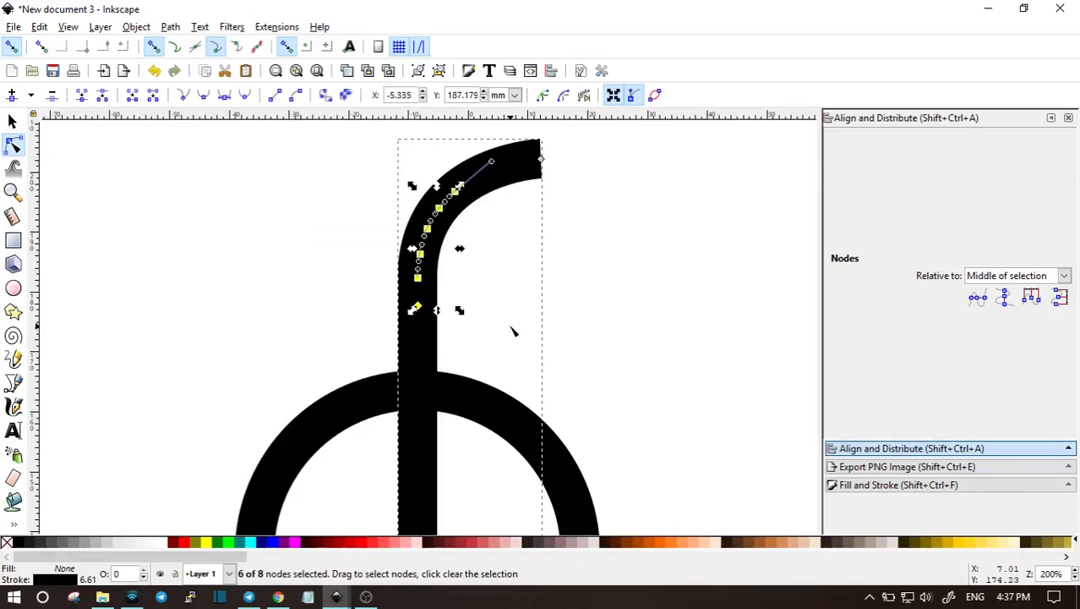
left_click(978, 485)
left_click(958, 448)
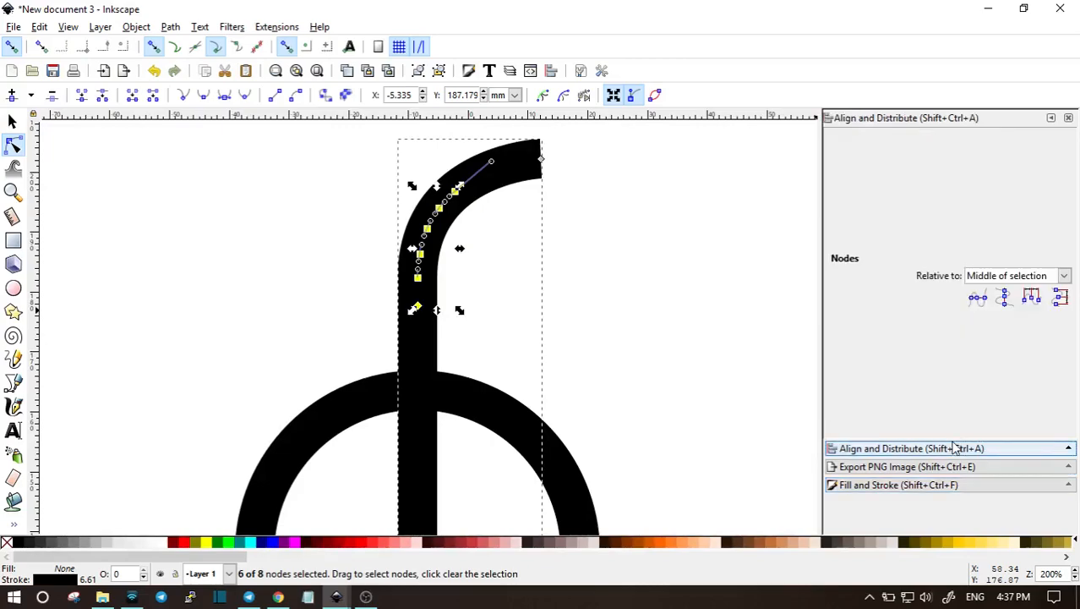
left_click(1059, 297)
left_click(747, 279)
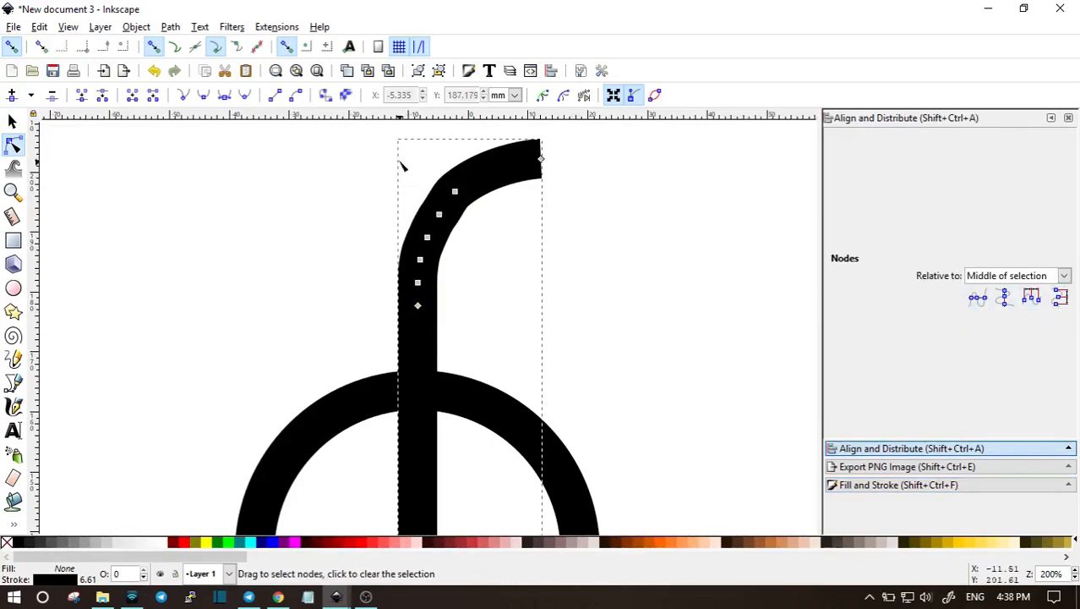
Step: Delete the segment between the two uppermost inserted nodes of the stem's bend
left_click_drag(402, 166, 487, 229)
left_click(153, 94)
left_click_drag(328, 210, 445, 281)
key("Delete")
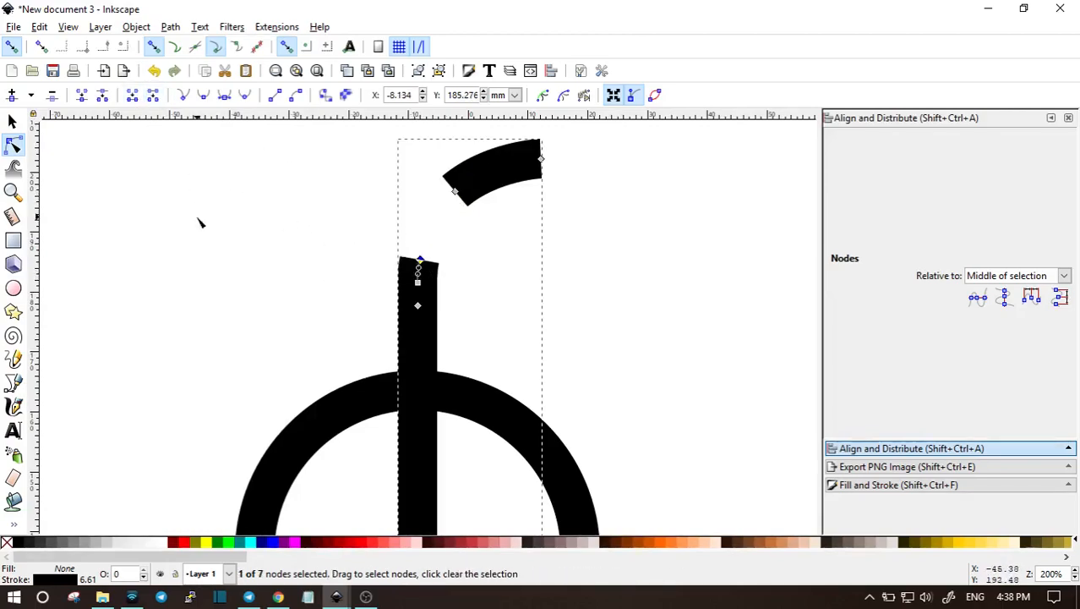
key("ctrl+z")
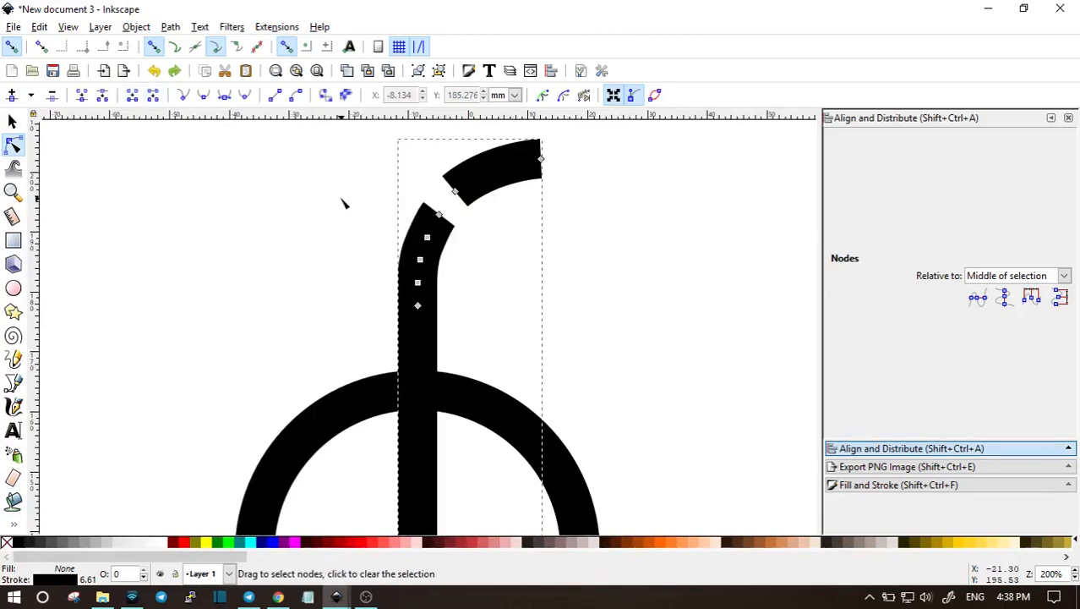
Step: Delete two more alternate stem segments, between the third and fourth and between the fifth and sixth inserted nodes
left_click(345, 221)
left_click(416, 239)
left_click_drag(357, 225, 447, 272)
left_click(153, 95)
left_click_drag(349, 278, 465, 334)
left_click(153, 94)
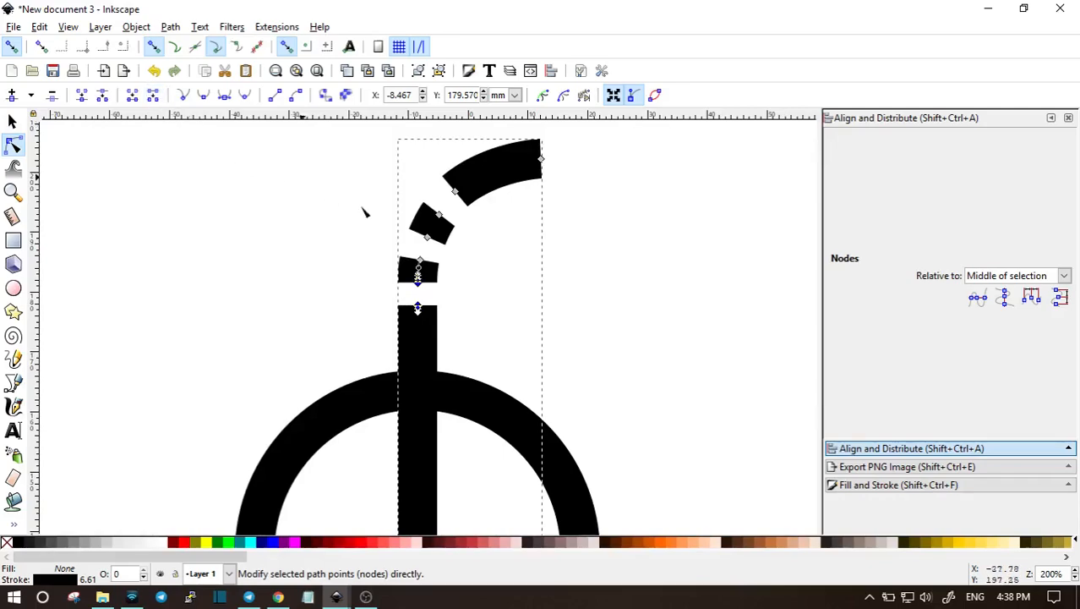
left_click(631, 269)
Step: Draw an upright ellipse about 15 mm wide and 20.5 mm high left of the stem, with flat black fill and no stroke
left_click(12, 288)
left_click_drag(224, 222, 354, 383)
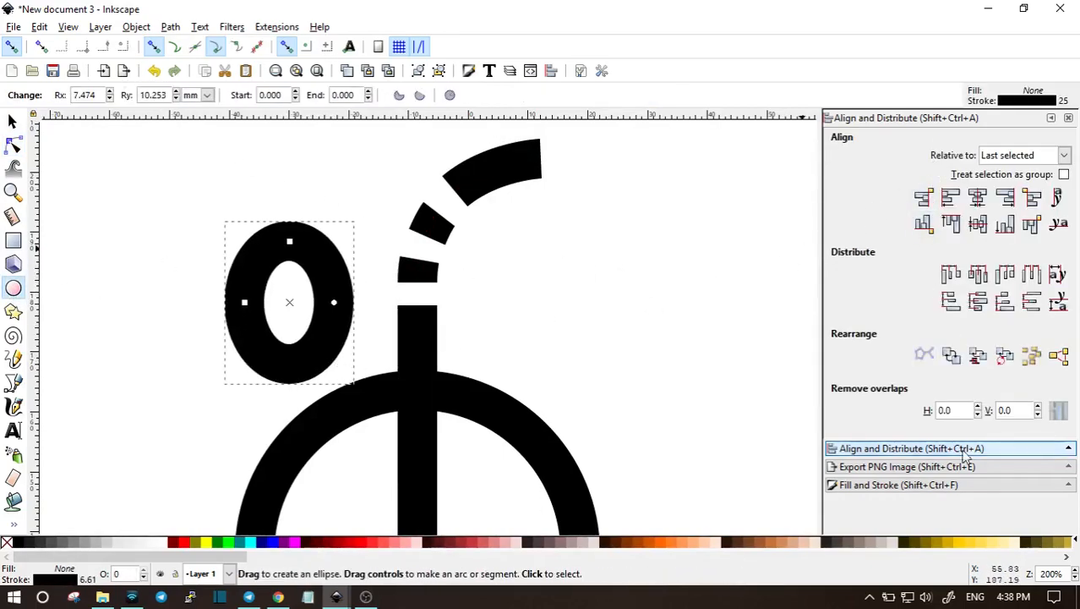
left_click(930, 484)
left_click(897, 142)
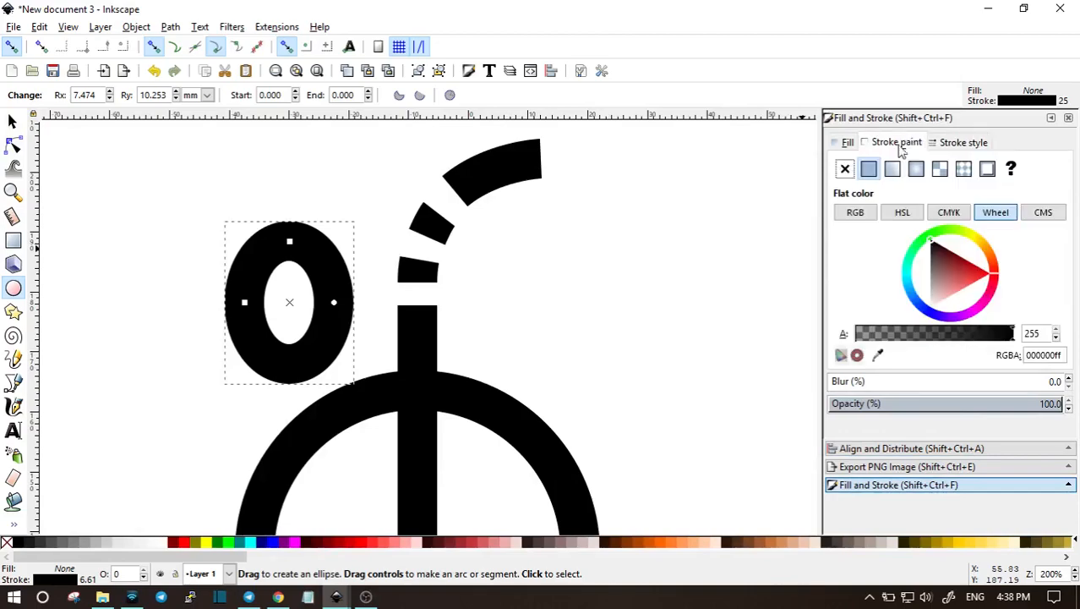
left_click(846, 170)
left_click(845, 143)
left_click(868, 170)
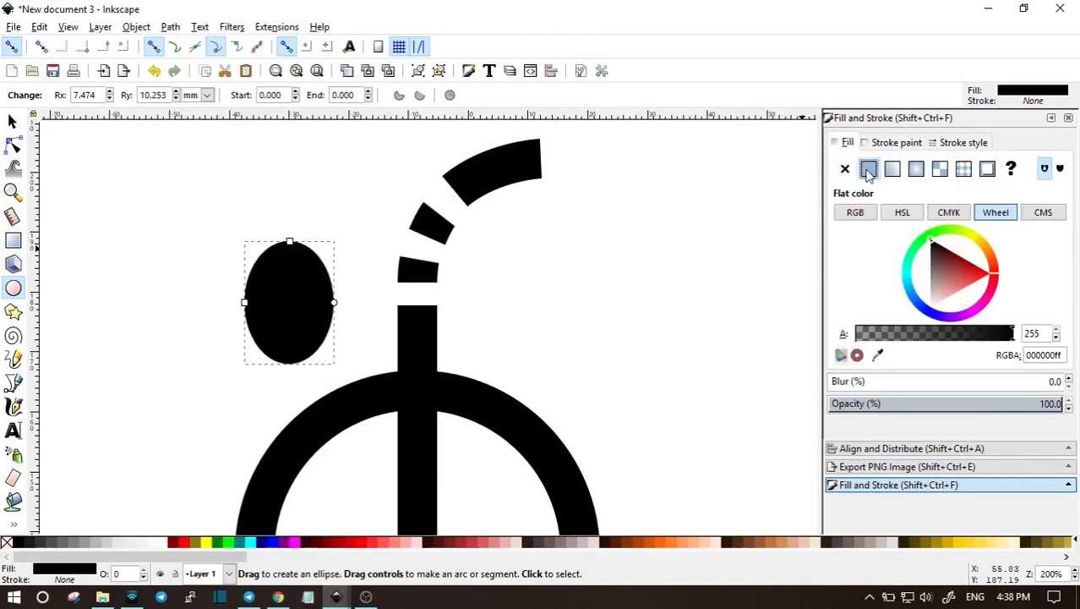
Step: Convert the black ellipse to a path and turn its uppermost and lowermost nodes into sharp cusps to form a leaf
left_click(12, 121)
left_click(170, 26)
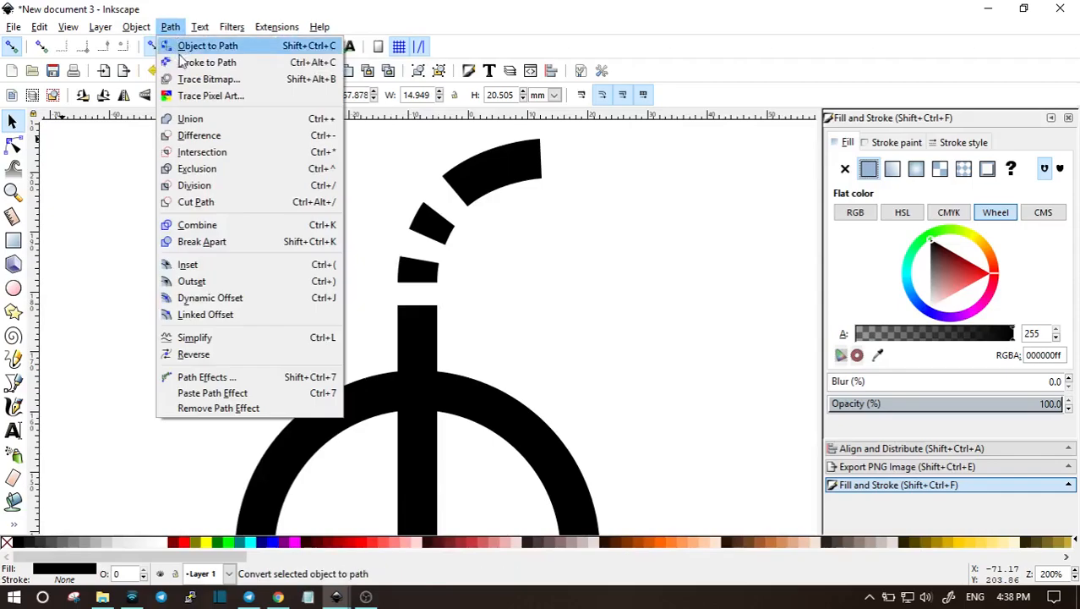
left_click(189, 49)
key("n")
left_click_drag(298, 213, 277, 414)
left_click(183, 95)
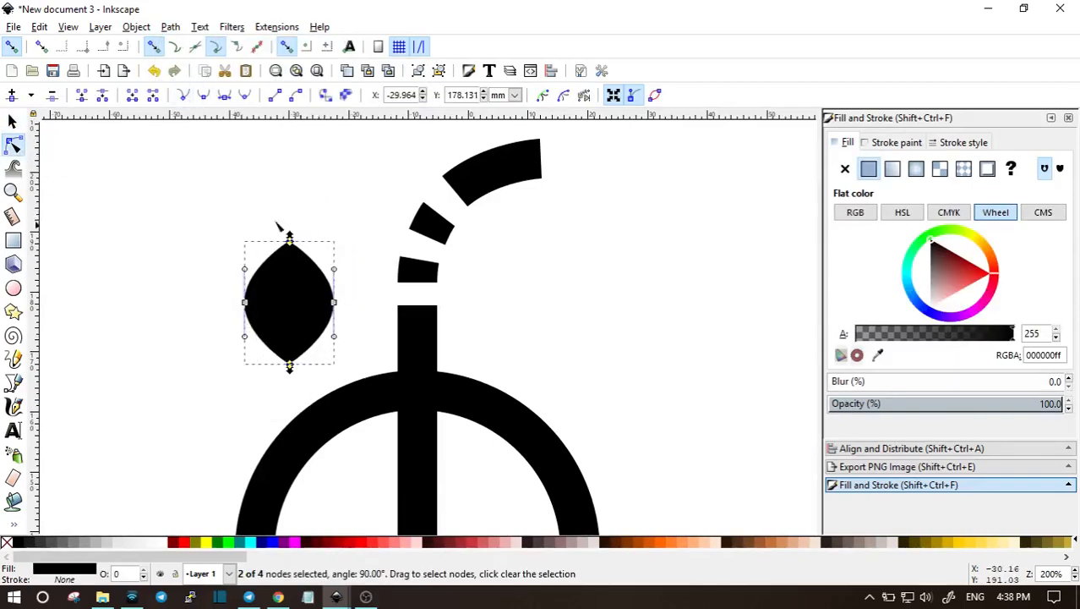
Step: Stretch the leaf shape upward to about 24.3 mm high and narrow its width slightly
left_click(11, 121)
left_click_drag(289, 237, 289, 214)
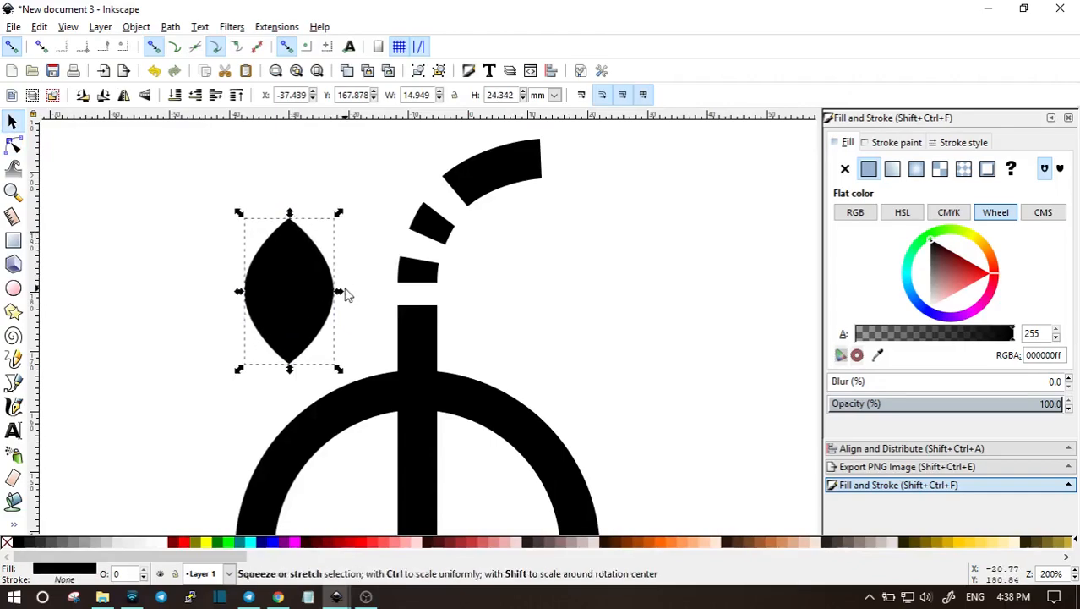
left_click_drag(339, 292, 317, 293)
Step: Rotate the leaf counterclockwise and place it with its lower tip beside the stem, just above the ring
left_click(309, 294)
left_click_drag(313, 216, 260, 244)
left_click_drag(302, 297, 351, 331)
left_click(554, 327)
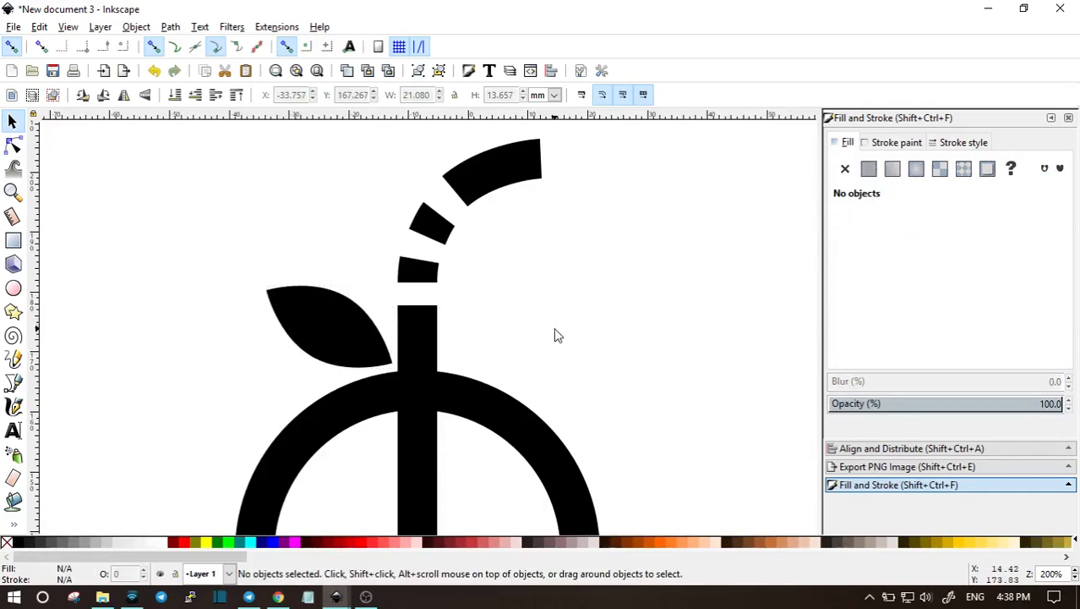
Step: Draw a solid circle about 45 mm in diameter inside the ring and centre it horizontally on the ring
scroll(562, 322, "down", 3)
scroll(584, 380, "up", 1)
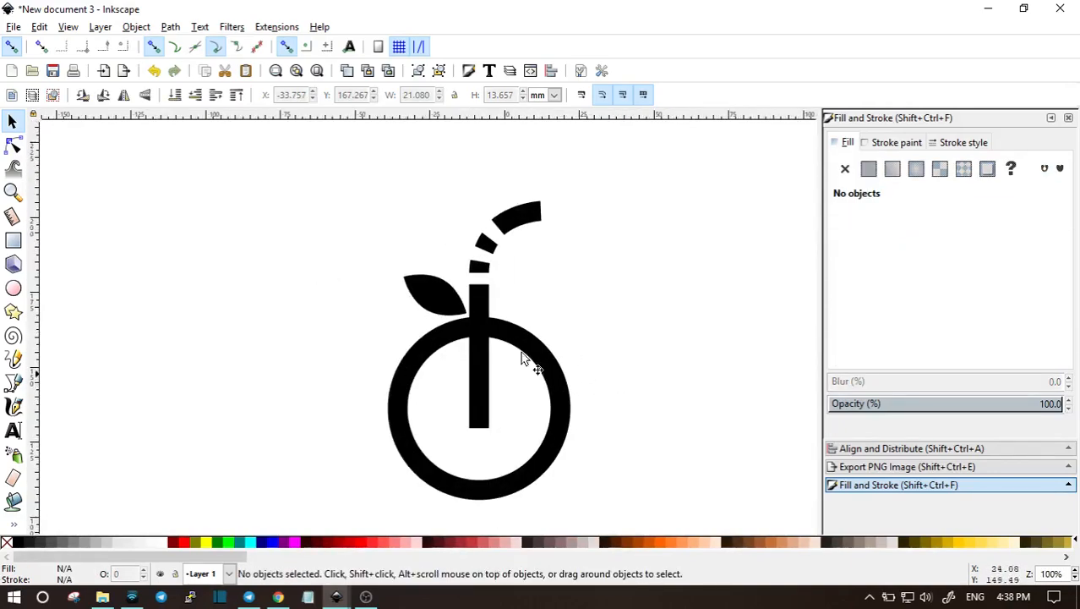
left_click(13, 287)
left_click_drag(408, 340, 566, 480)
key("s")
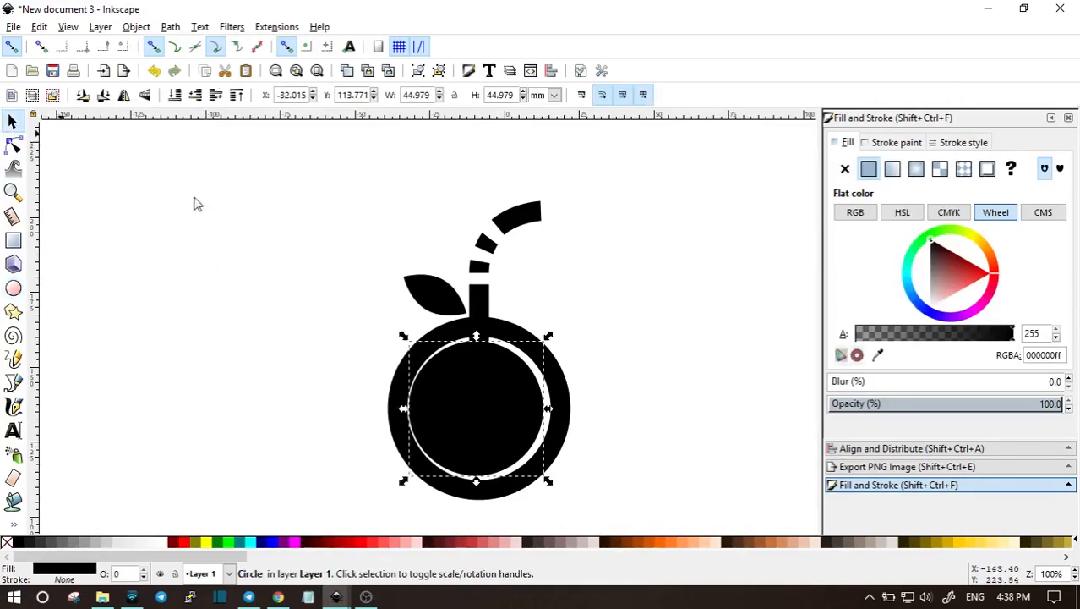
left_click(567, 389, "shift")
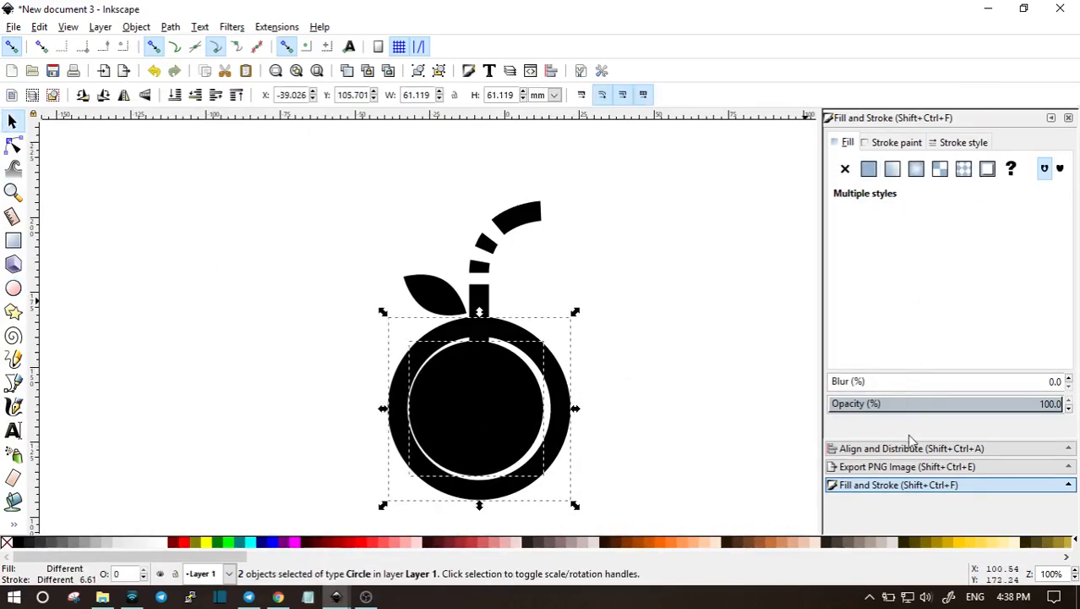
left_click(911, 448)
left_click(978, 198)
left_click(714, 328)
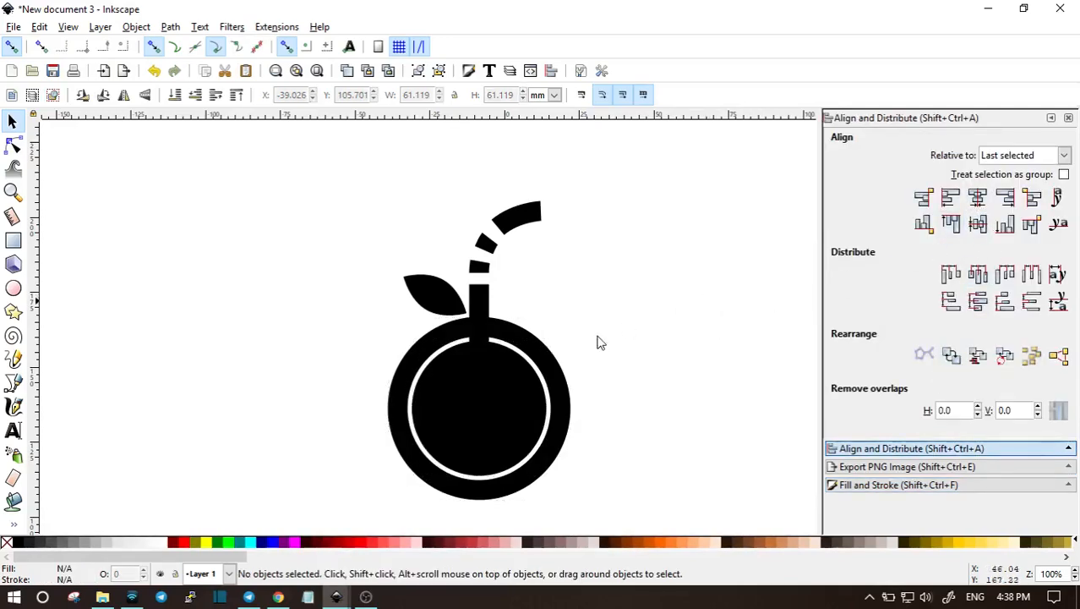
Step: Shrink the inner circle to about 42.3 mm in diameter and centre it horizontally and vertically on the ring
left_click(522, 372)
left_click(551, 343)
left_click(525, 369)
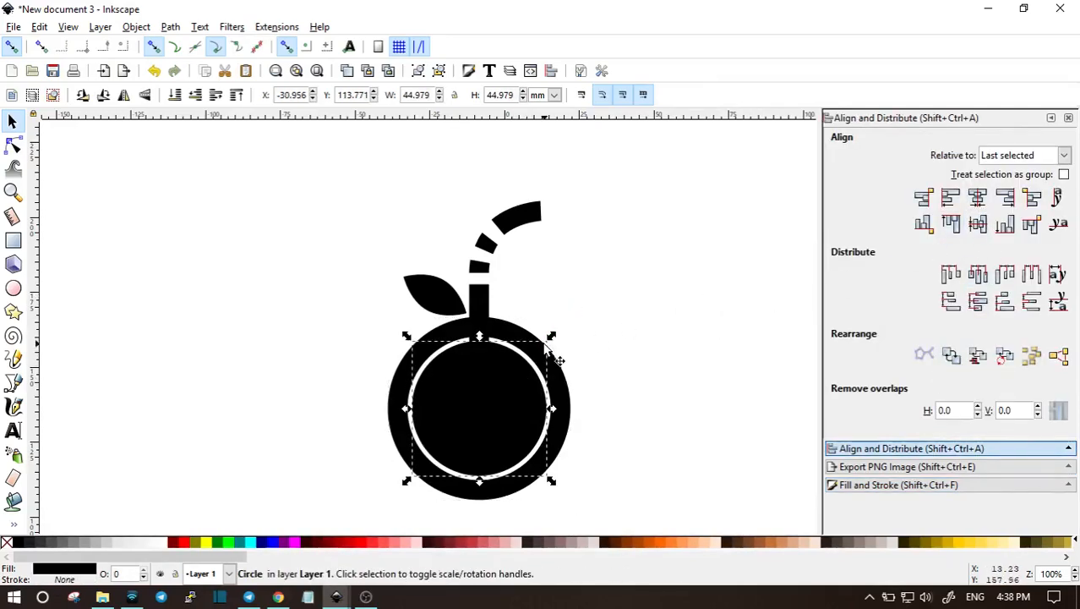
left_click_drag(551, 337, 543, 346)
left_click(558, 375, "shift")
left_click(972, 204)
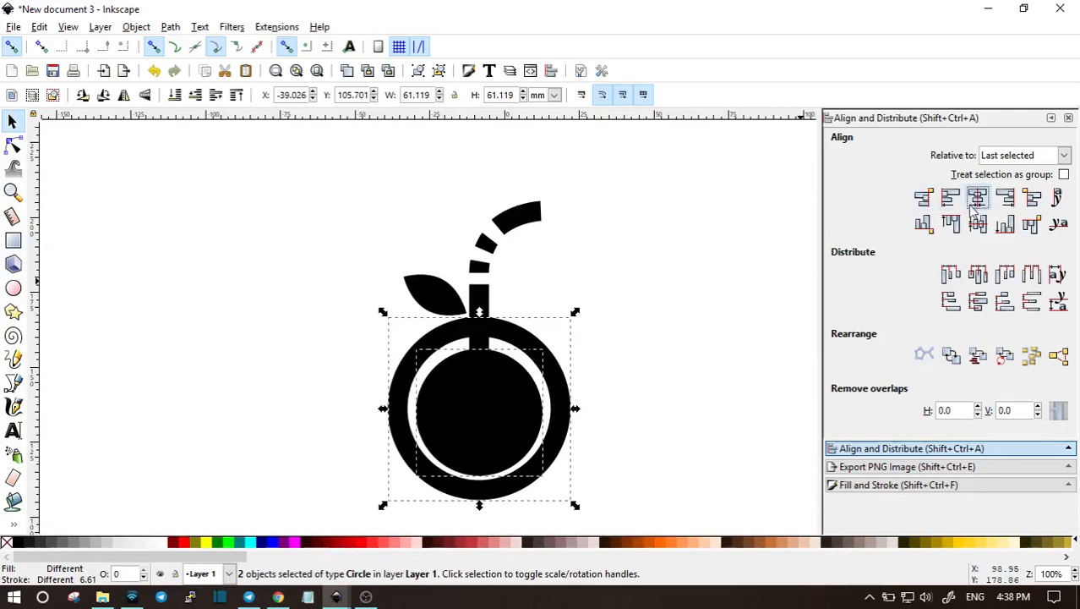
left_click(651, 334)
Step: Fill the inner circle with light orange (ff9955)
left_click(511, 418)
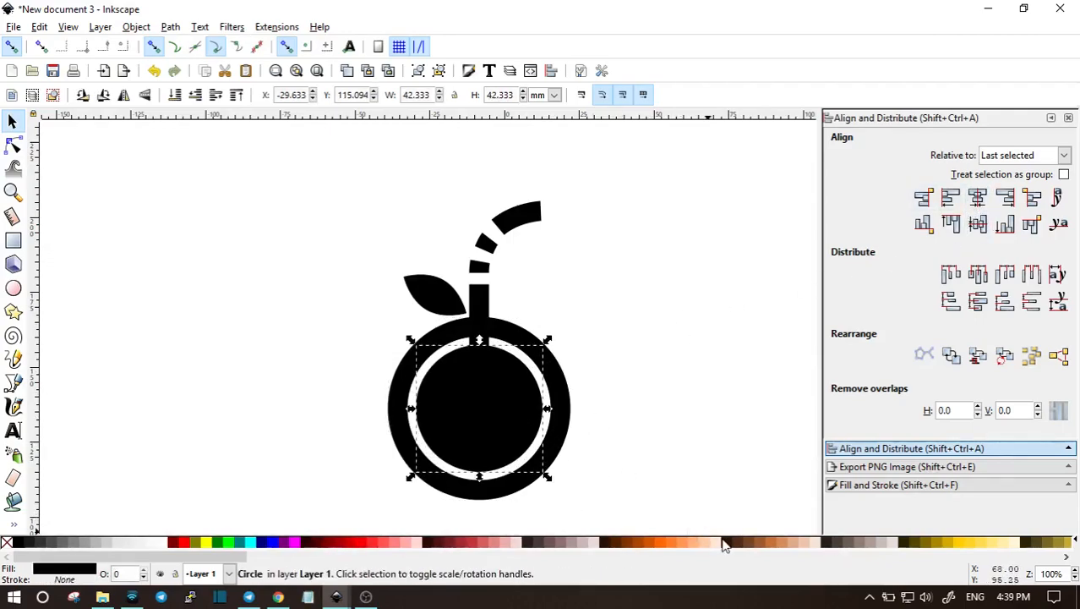
left_click(684, 542)
left_click(680, 480)
Step: Make the orange circle semi-transparent by setting its fill alpha to 209
scroll(574, 476, "up", 2)
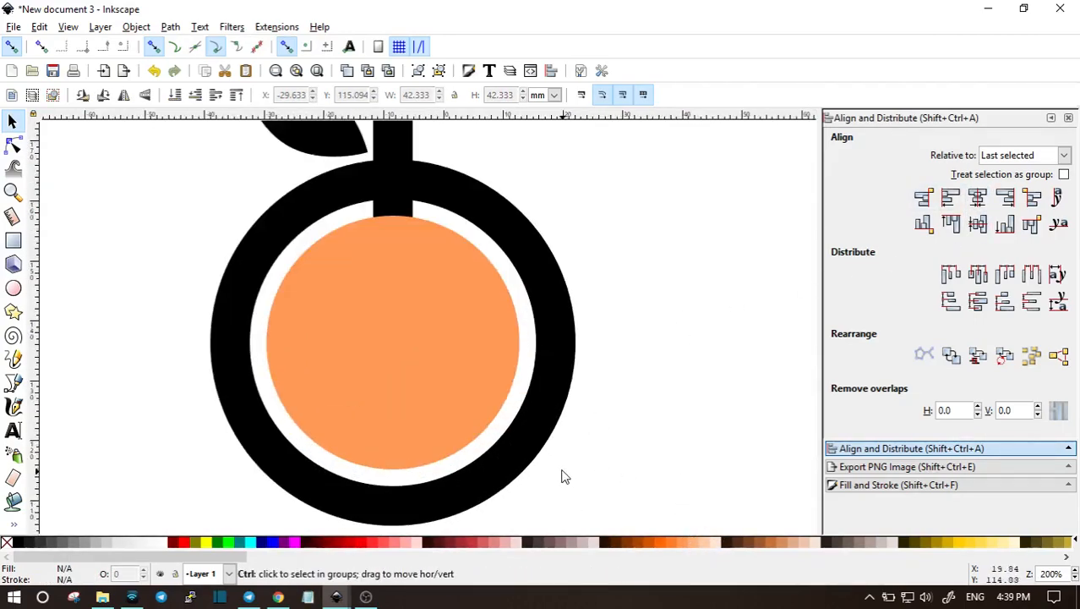
left_click(449, 374)
left_click(953, 480)
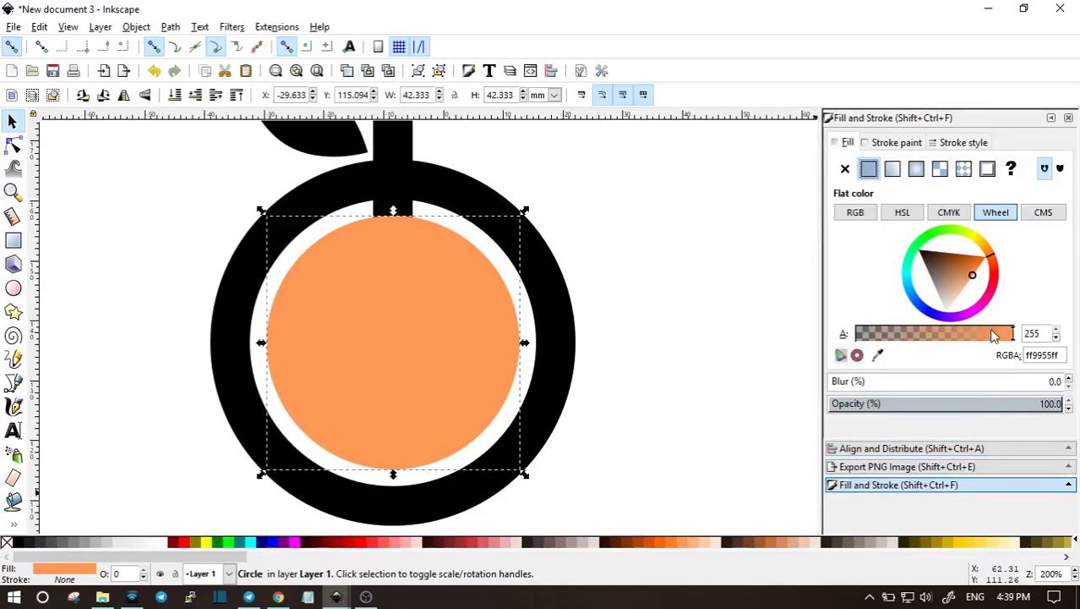
left_click_drag(993, 333, 982, 334)
left_click(690, 321)
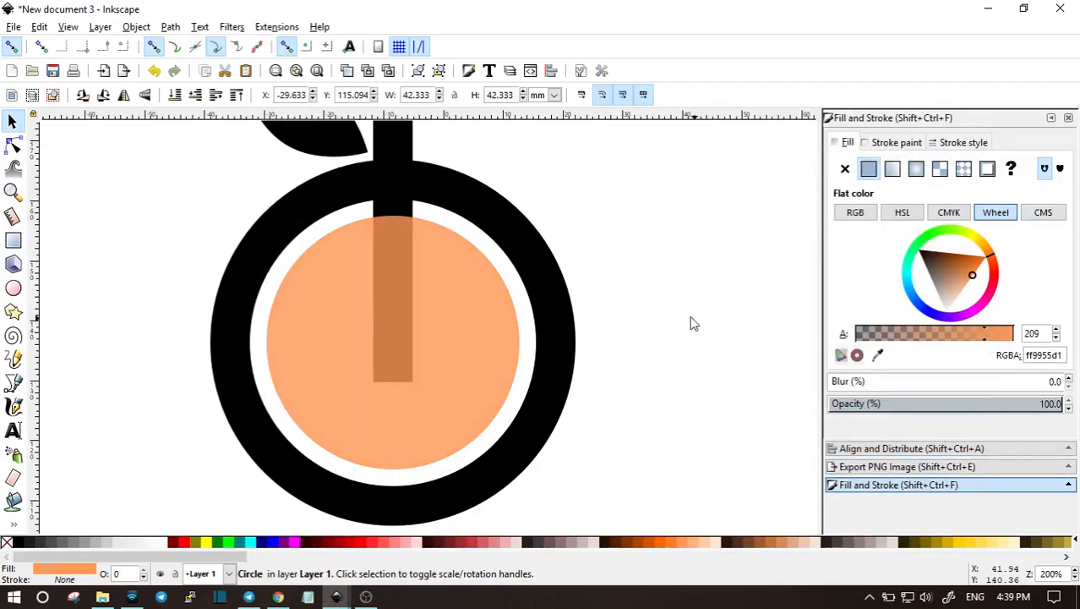
Step: Draw a horizontal line about 74 mm long across the upper part of the orange circle and shift it up slightly
left_click(12, 383)
left_click(173, 280)
left_click(617, 280)
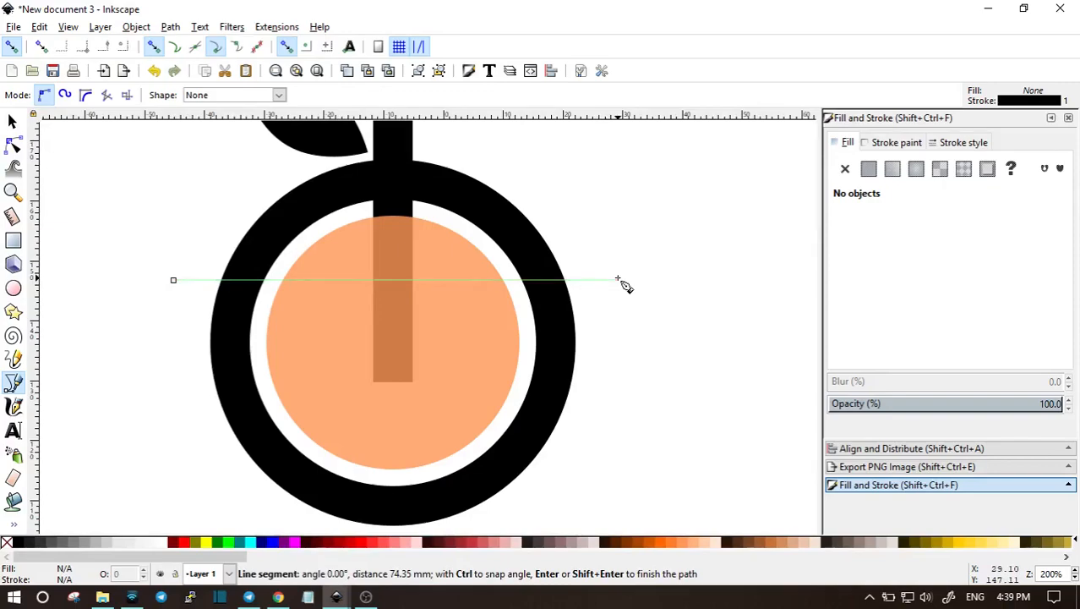
key("Return")
left_click(12, 123)
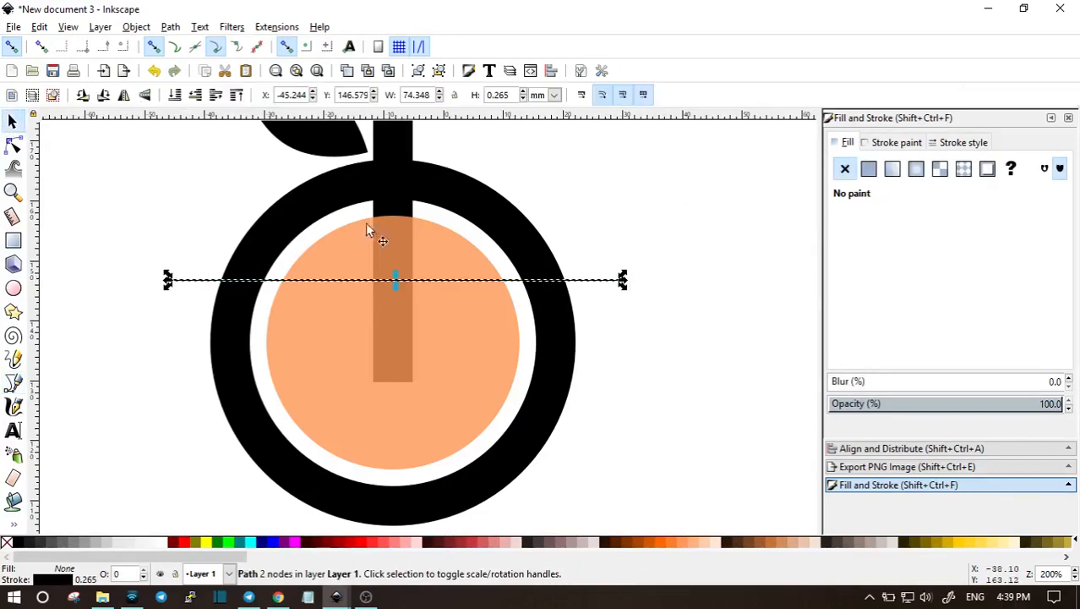
left_click_drag(514, 280, 513, 271)
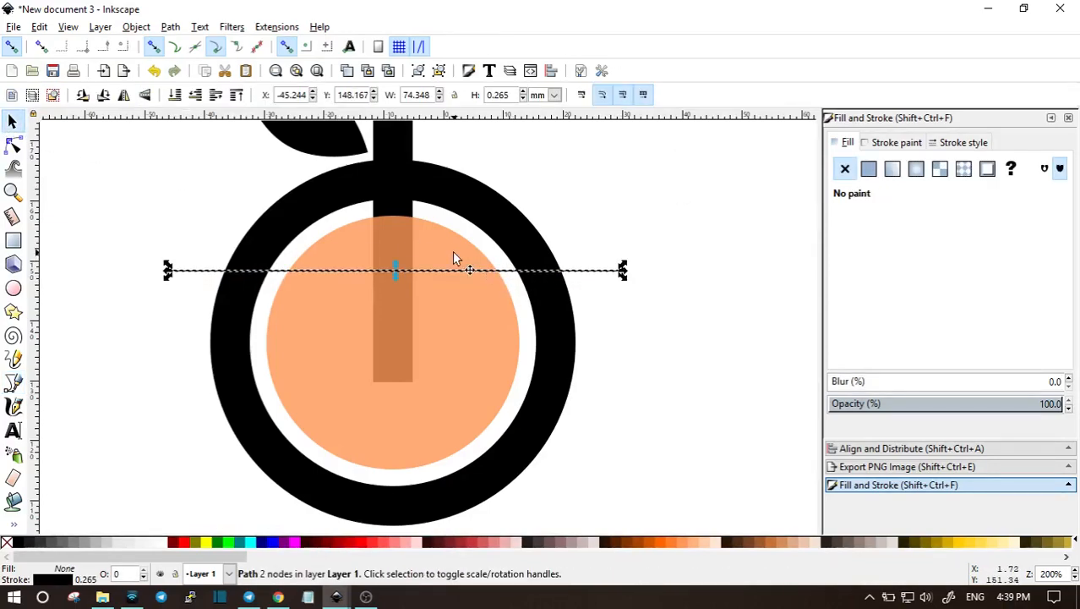
Step: Split the orange circle along the horizontal line with the Division path operation
left_click(454, 261, "shift")
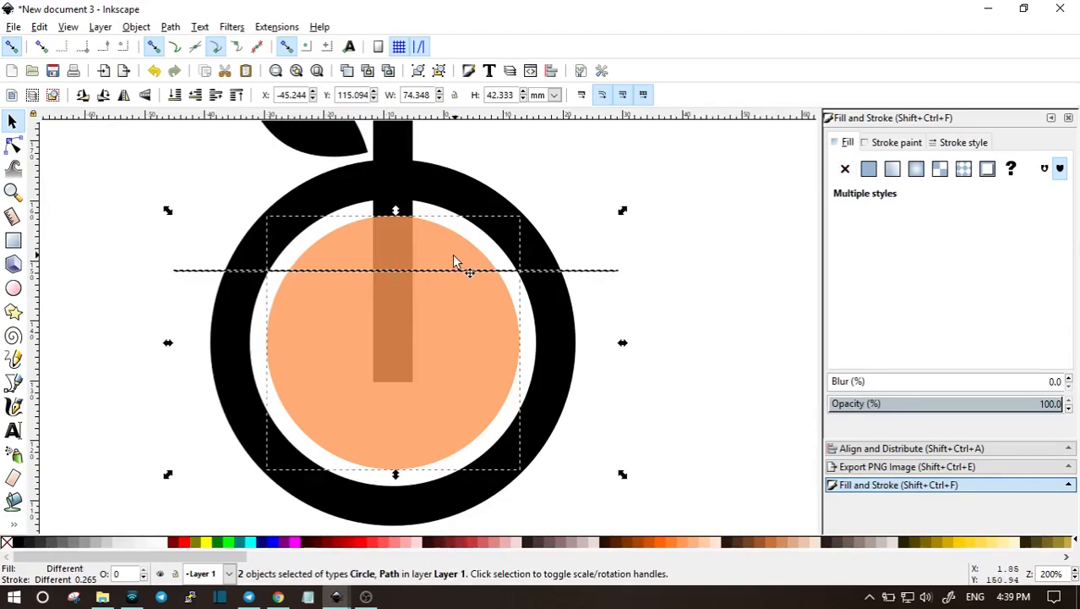
left_click(170, 26)
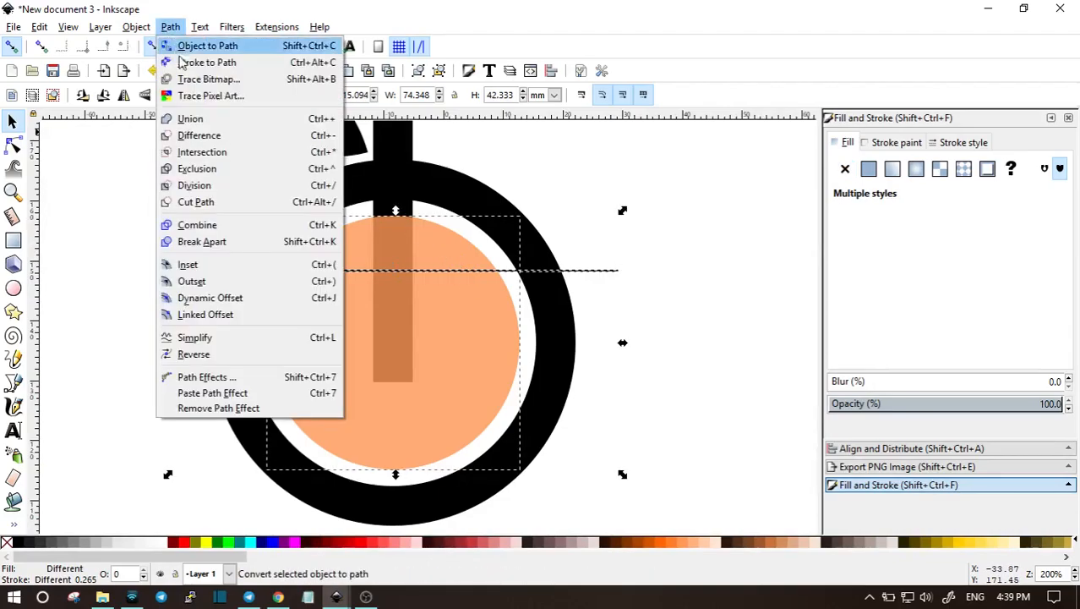
left_click(194, 180)
left_click(670, 256)
Step: Copy the upper cap of the divided orange circle to the clipboard
left_click(441, 242)
right_click(441, 241)
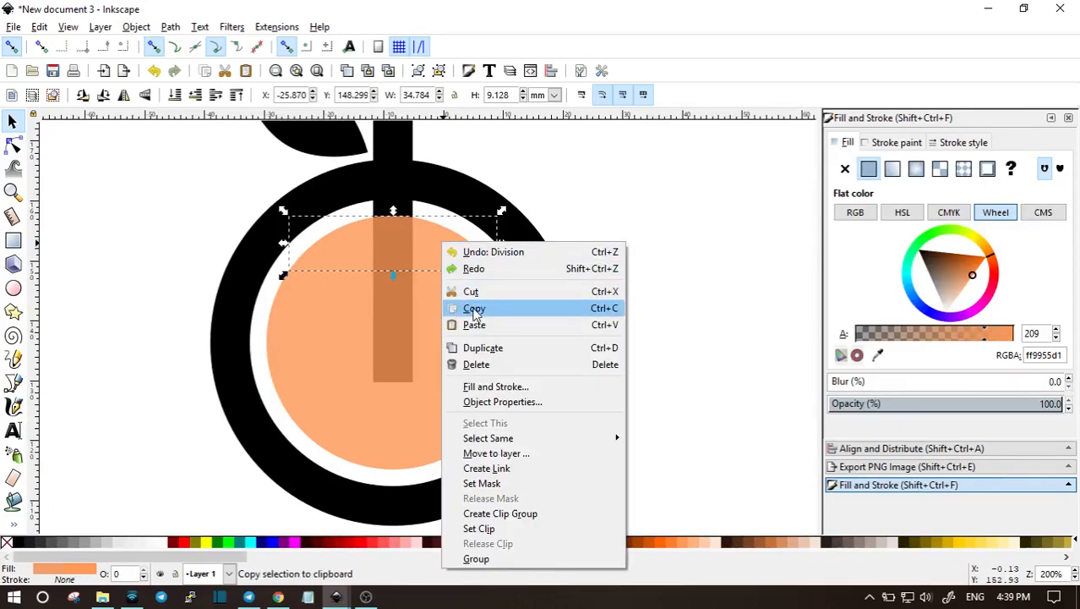
left_click(474, 309)
Step: Draw a flat ellipse about 7.8 mm high beside the ring and paste the copied cap's width onto it
left_click(13, 289)
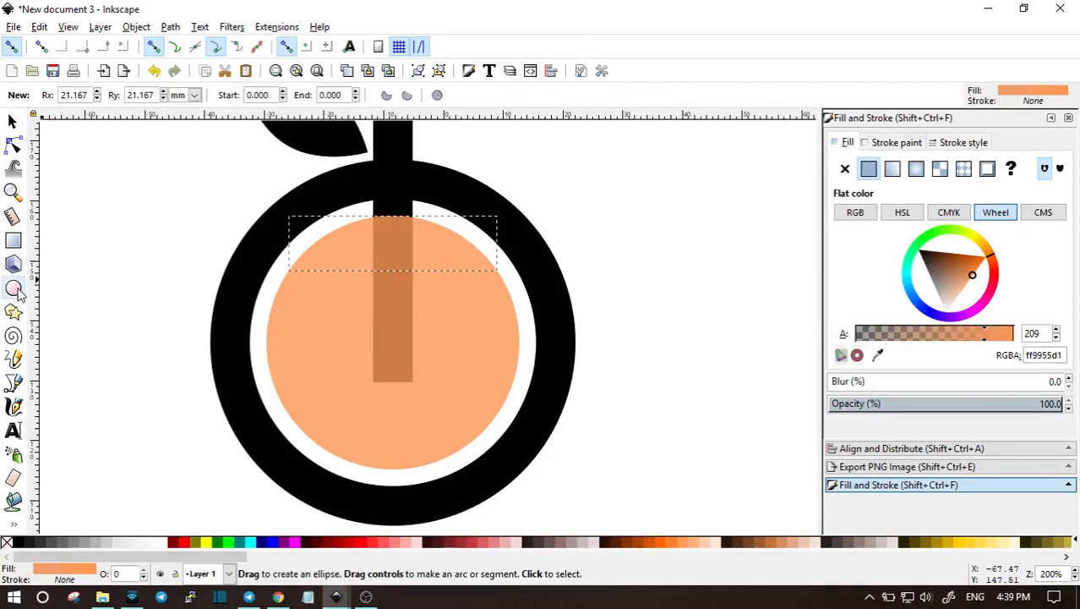
left_click_drag(625, 245, 734, 288)
key("s")
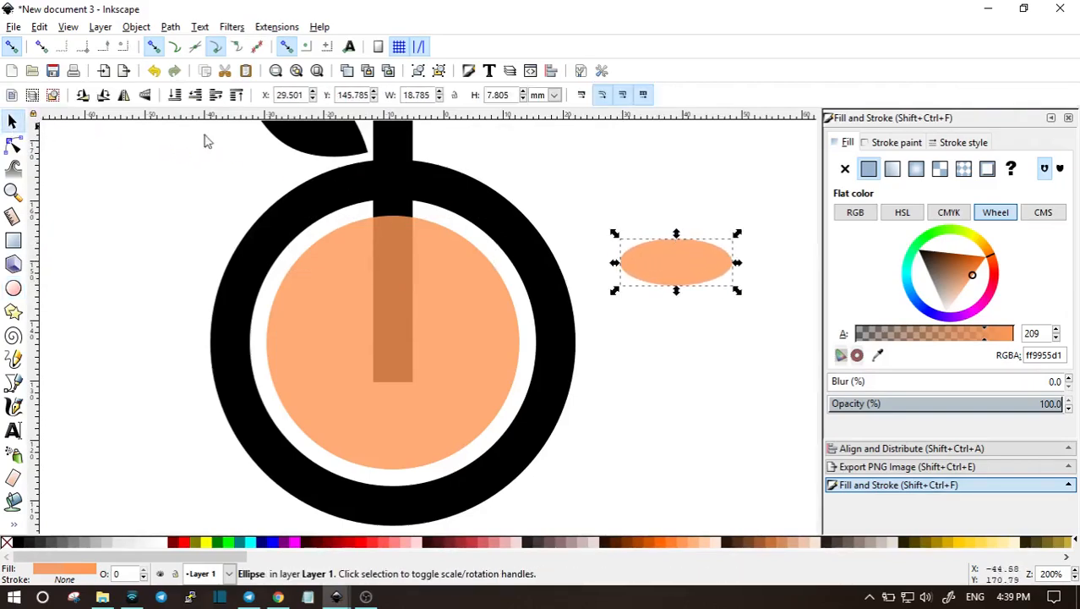
left_click(39, 27)
mouse_move(117, 184)
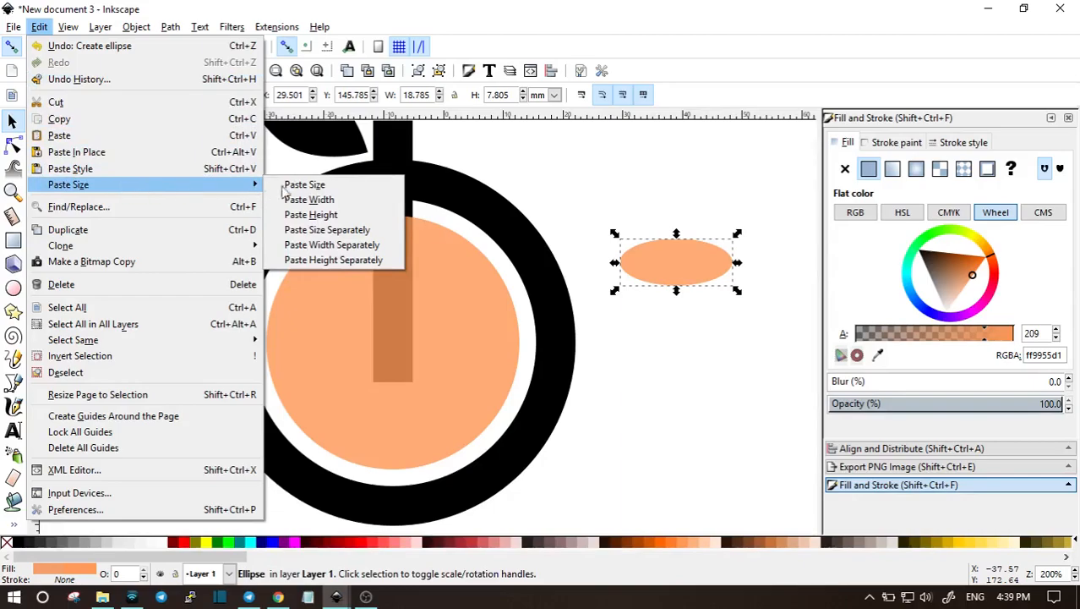
left_click(325, 201)
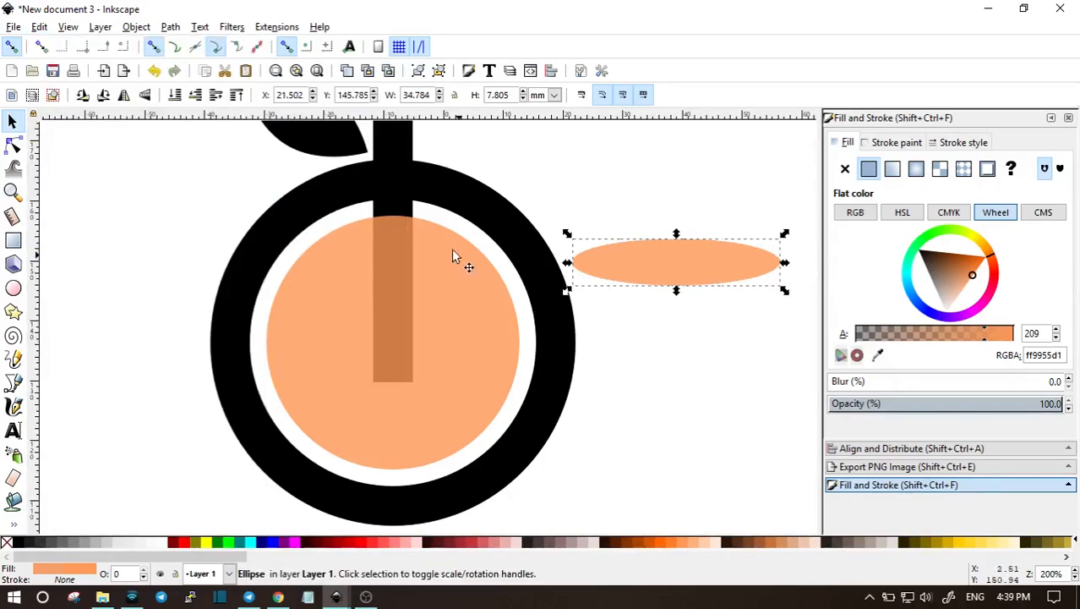
Step: Delete the orange circle's upper cap and place the flat ellipse centred on the cut edge of the remaining body
left_click(430, 243)
right_click(430, 236)
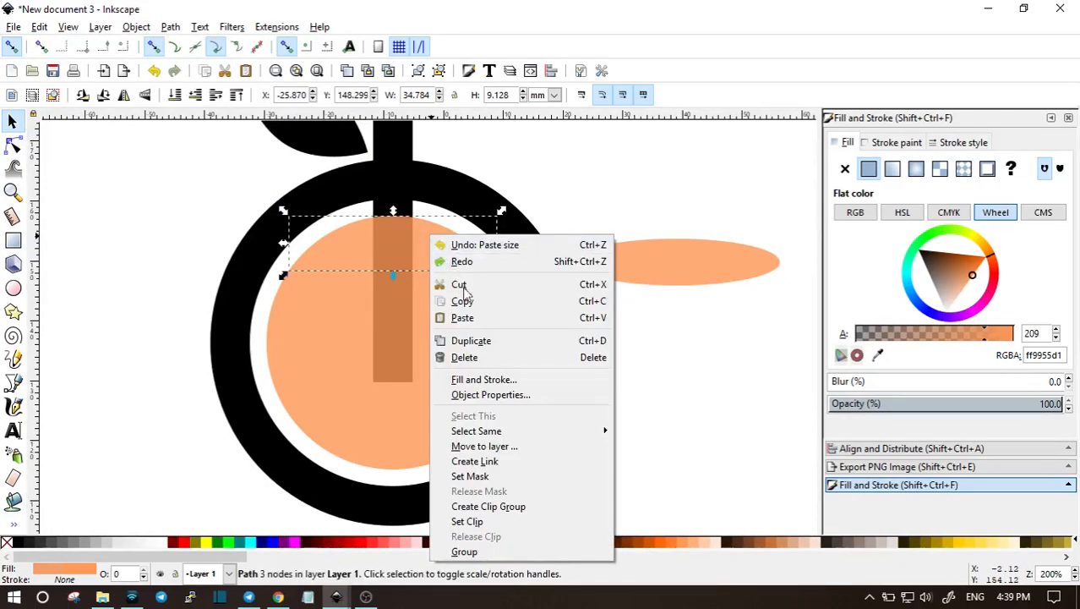
left_click(472, 354)
left_click_drag(674, 263, 437, 274)
left_click(707, 316)
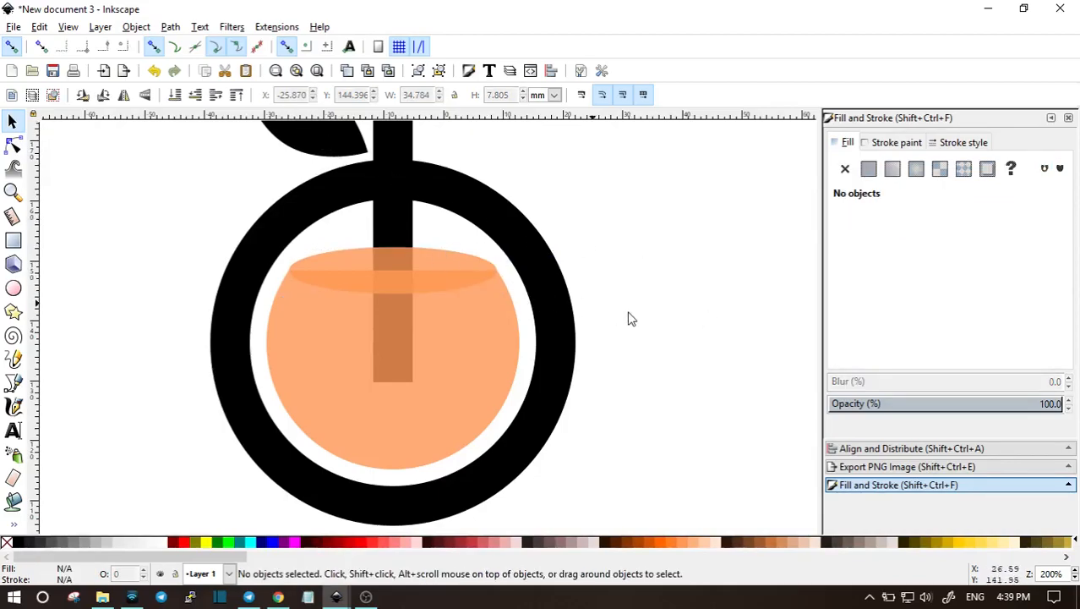
Step: Duplicate the flat ellipse and subtract the duplicate from the orange body with the Difference path operation
left_click(461, 285)
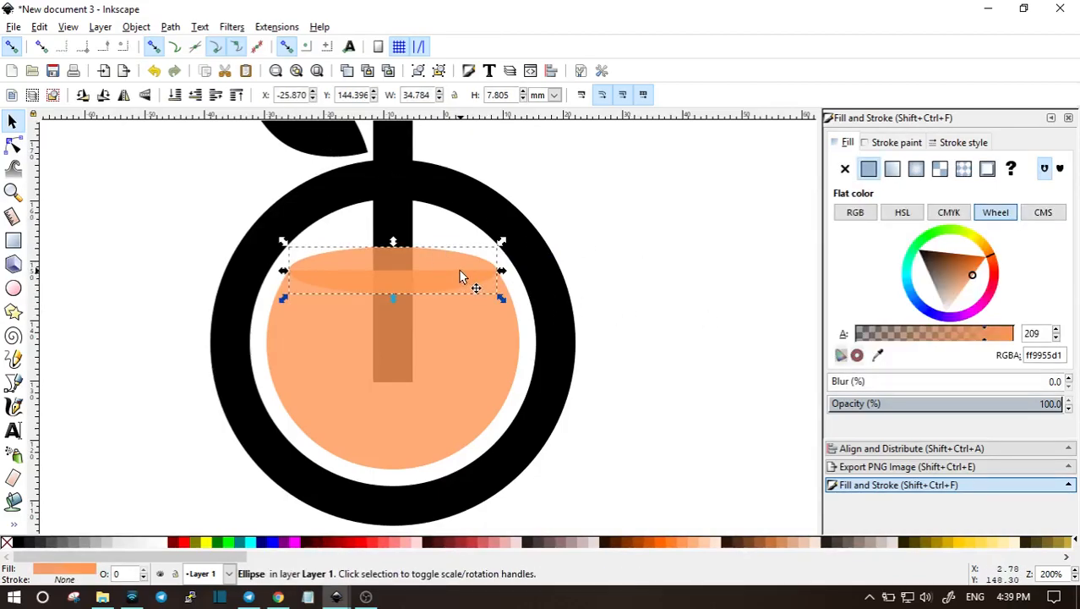
right_click(461, 272)
left_click(499, 370)
left_click(488, 356, "shift")
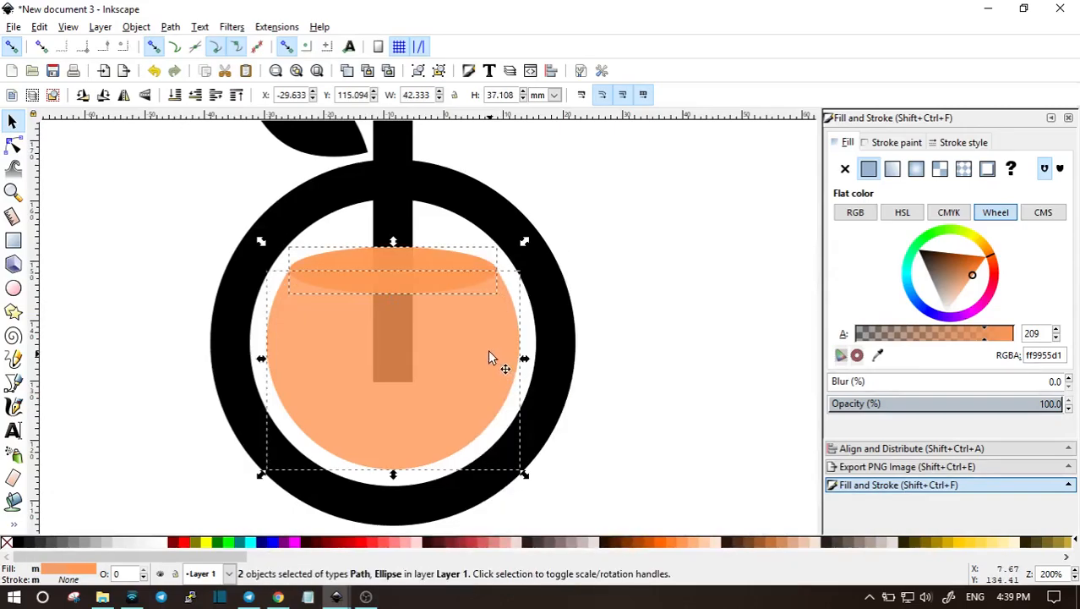
left_click(170, 26)
left_click(195, 138)
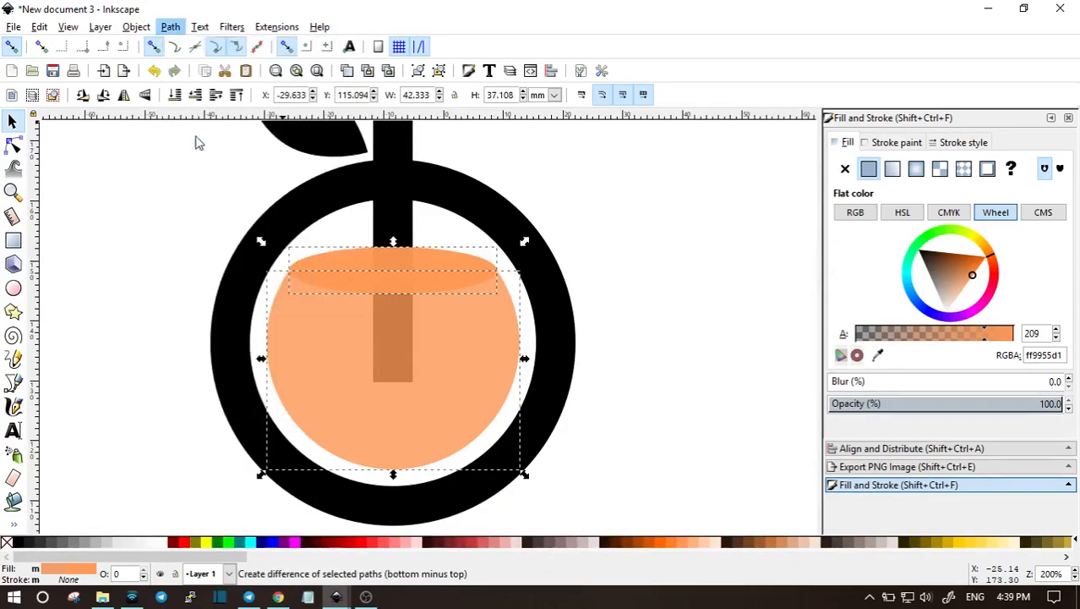
left_click(683, 279)
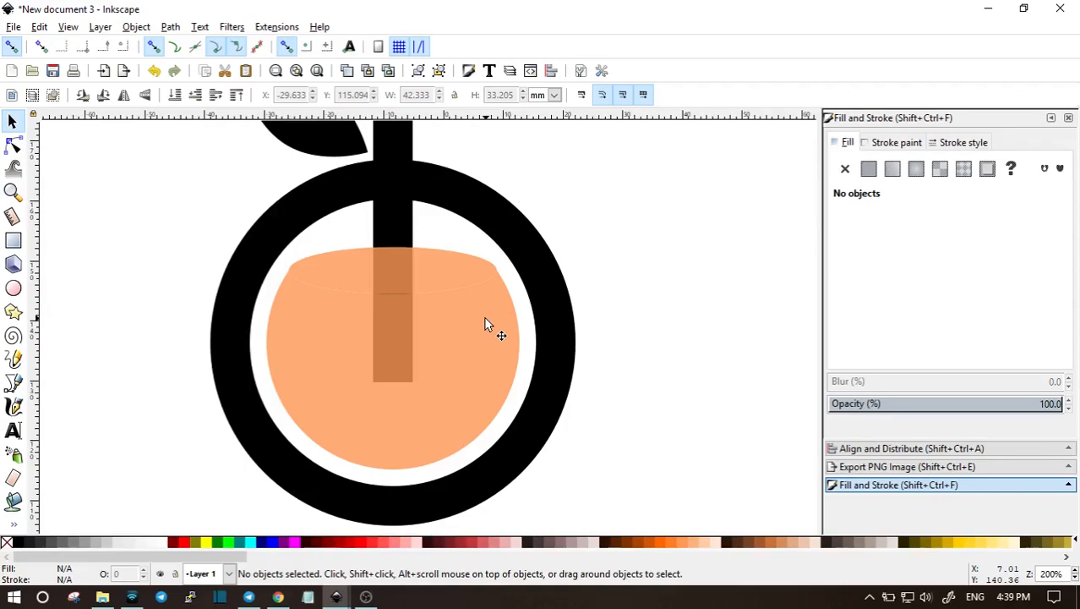
Step: Raise the fill alpha of the orange body and the ellipse to 250 and recolour both a deeper orange
left_click(482, 306)
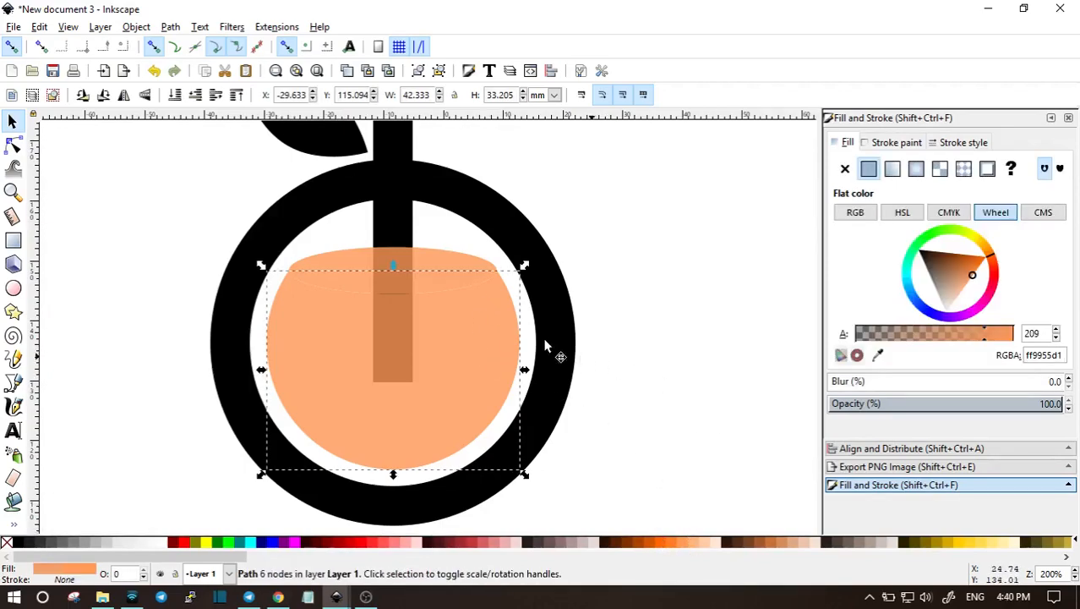
left_click(451, 266, "shift")
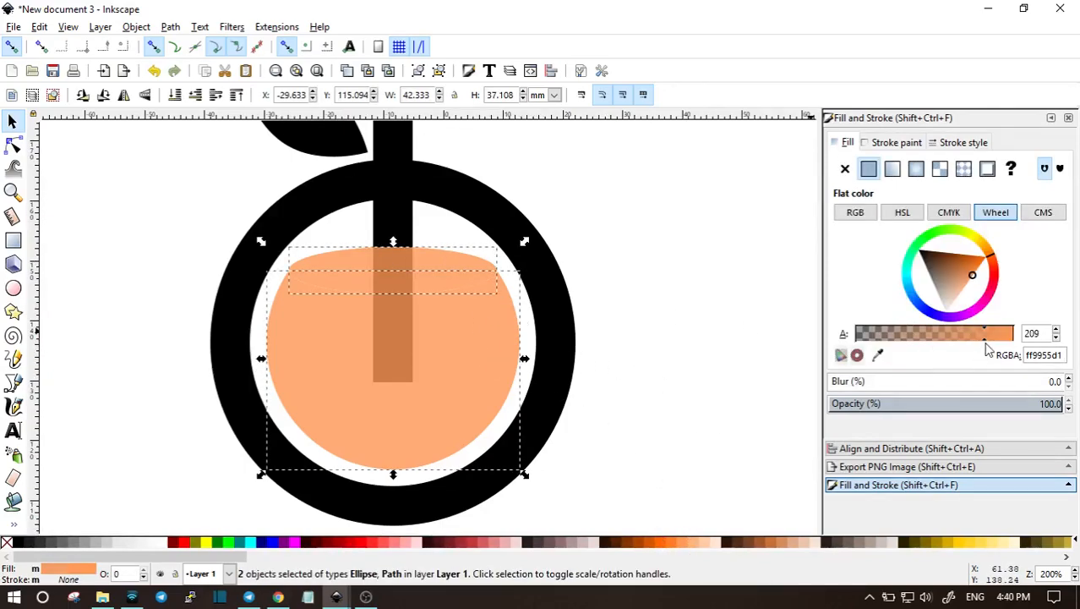
left_click(1013, 334)
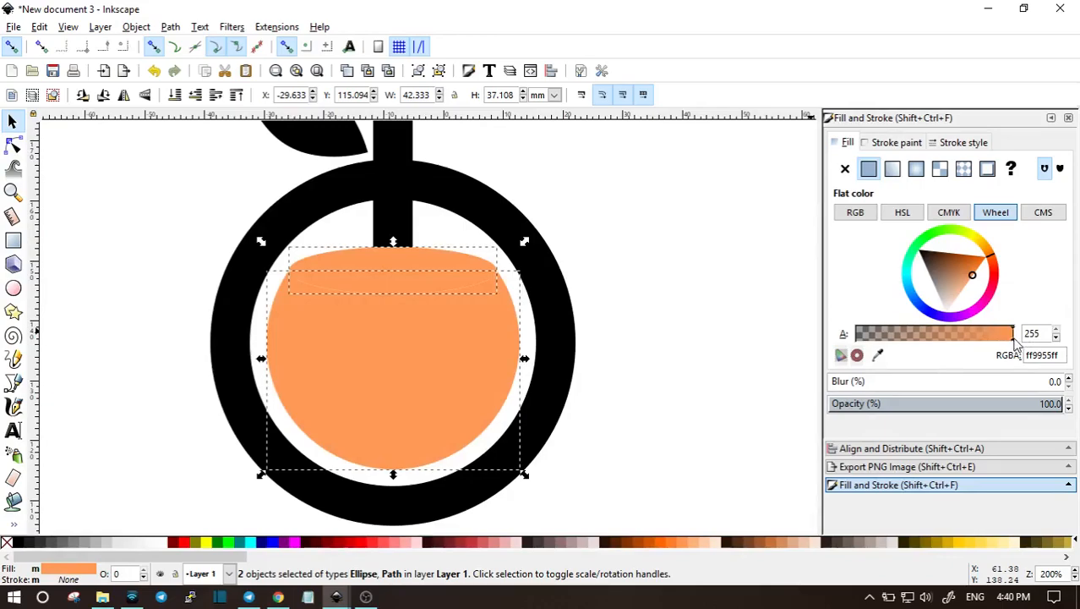
left_click(674, 545)
left_click(689, 433)
Step: Recolour only the flat ellipse a pale orange, lighter than the body beneath it
left_click(472, 282)
left_click(685, 545)
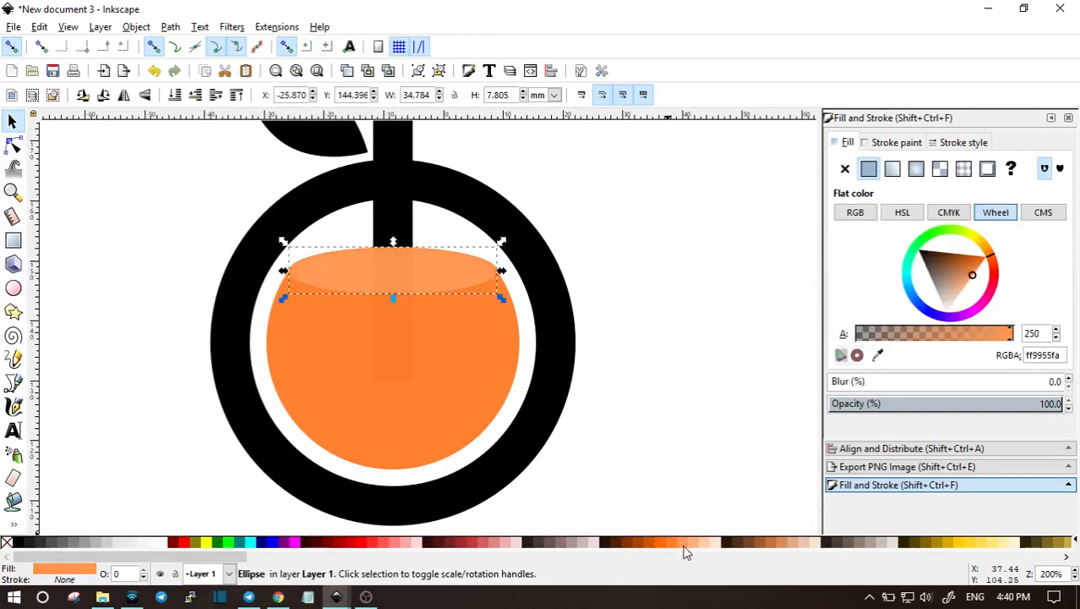
left_click(697, 545)
left_click(714, 389)
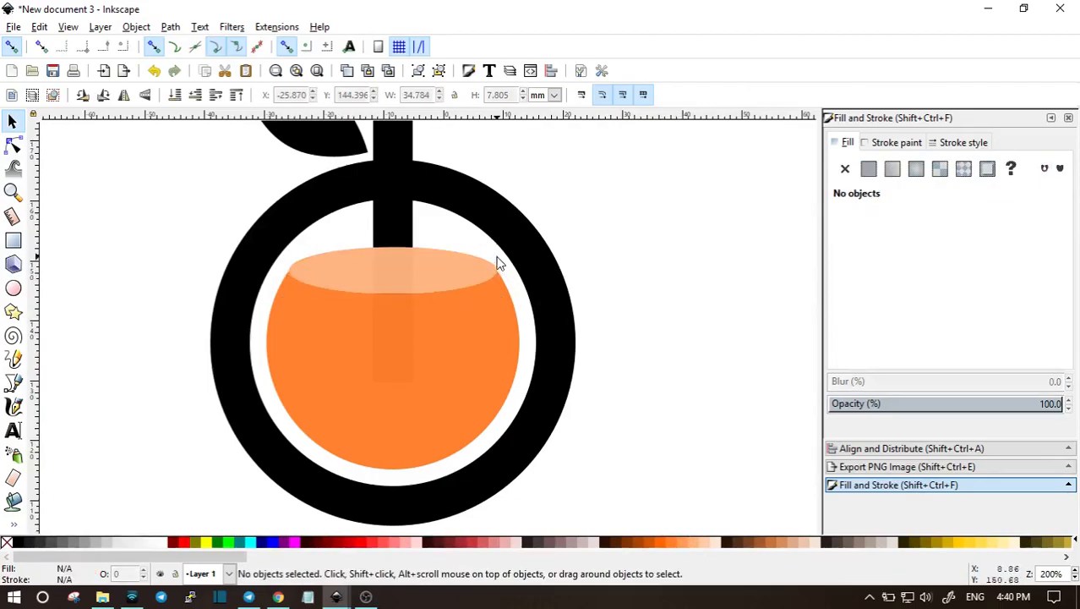
Step: Raise the vertical straw segment in front of the orange body and the pale ellipse
scroll(513, 287, "down", 3)
scroll(479, 266, "up", 2)
scroll(478, 270, "up", 1)
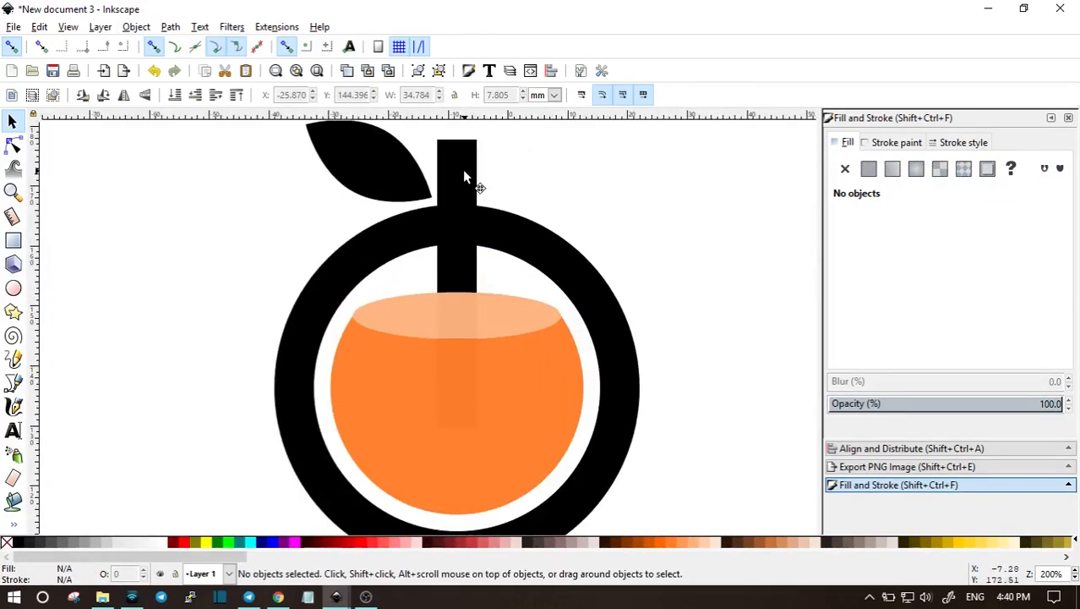
left_click(464, 172)
scroll(372, 213, "up", 3)
left_click(780, 312)
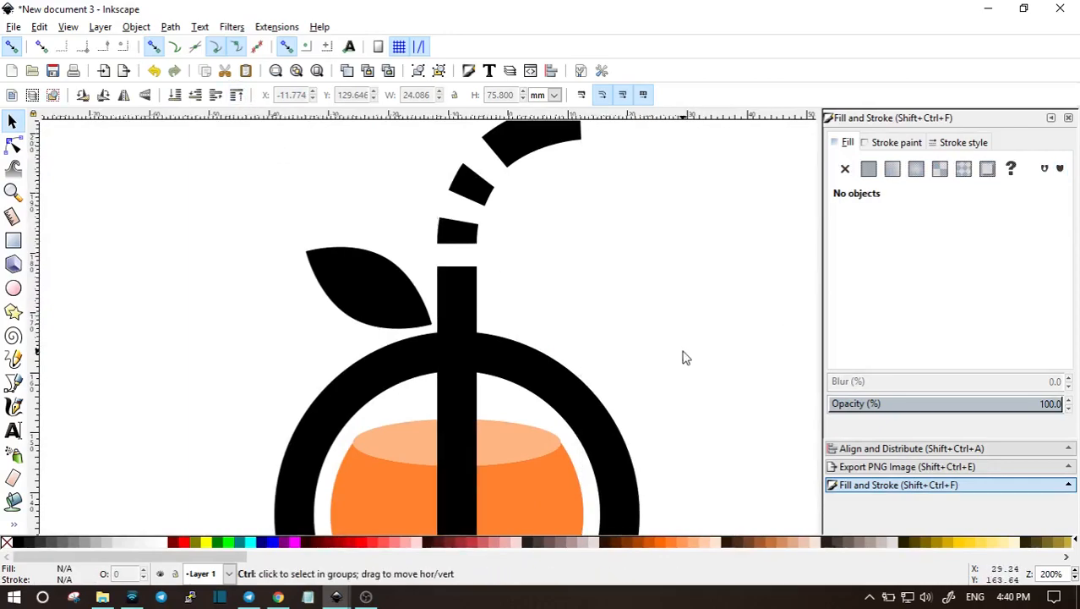
Step: Draw a small bubble circle about 3.8 mm across on the orange body between its edge and the straw
scroll(683, 364, "down", 4)
scroll(704, 449, "up", 1)
scroll(532, 324, "up", 2)
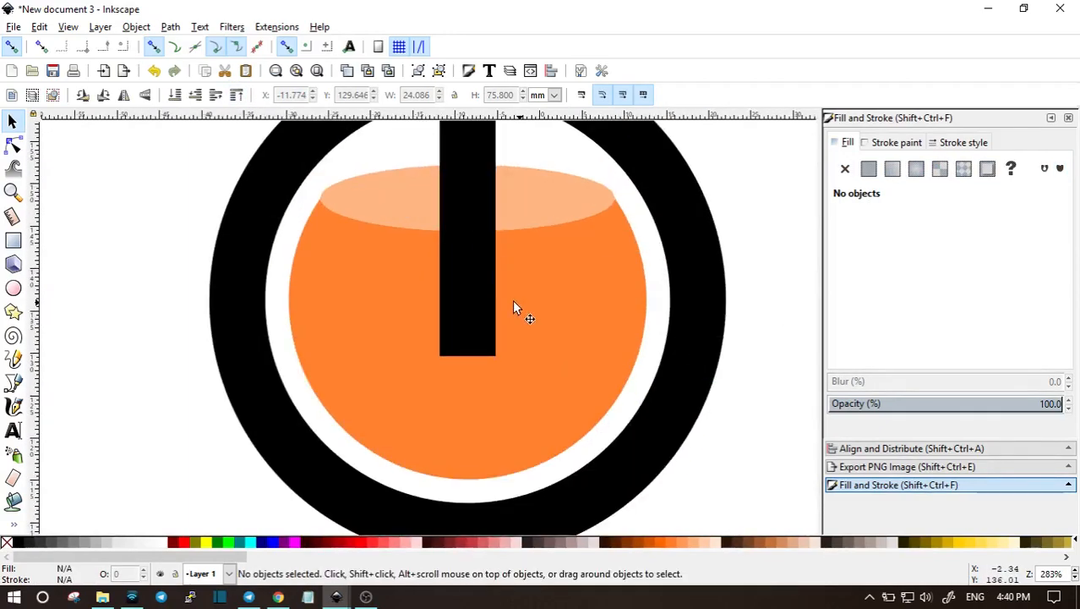
left_click(13, 288)
left_click_drag(342, 251, 376, 281)
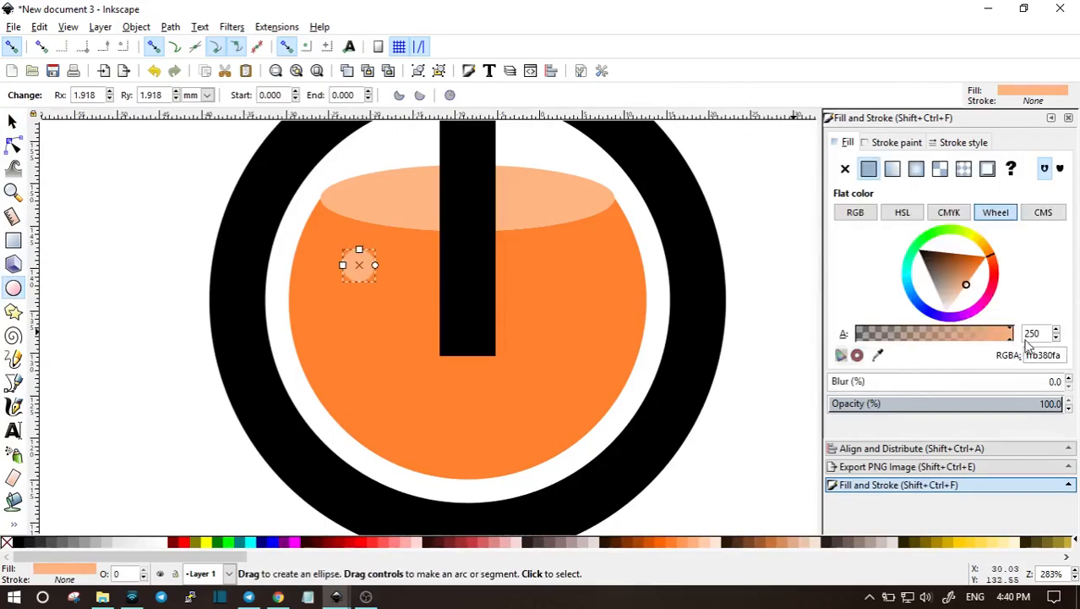
Step: Try to raise the fill alpha of the pale ellipse and the orange body together to 255
left_click(572, 206)
left_click(645, 331, "shift")
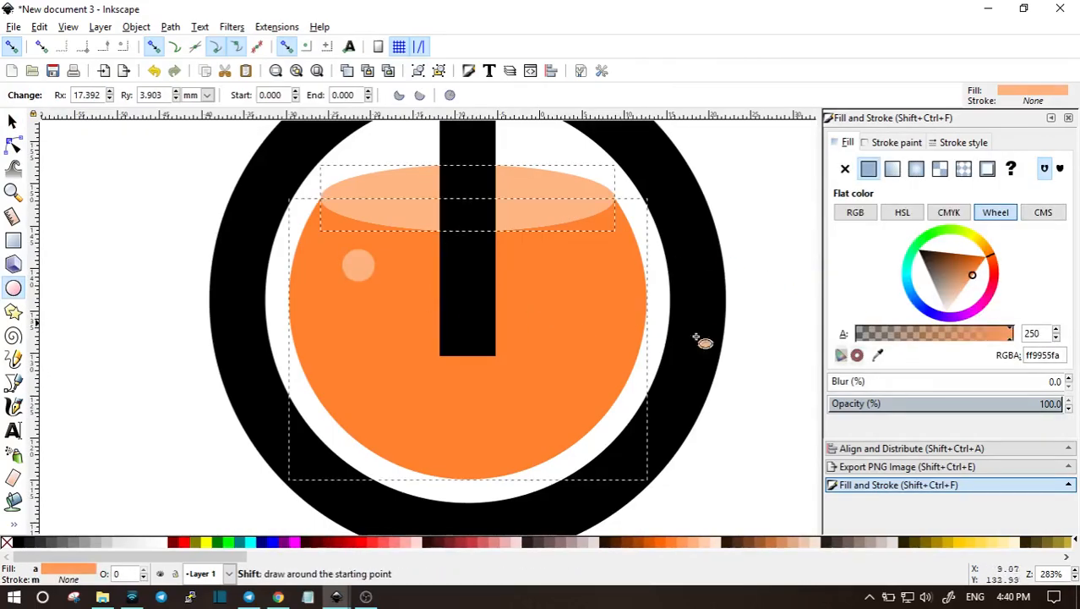
left_click_drag(1013, 335, 1044, 341)
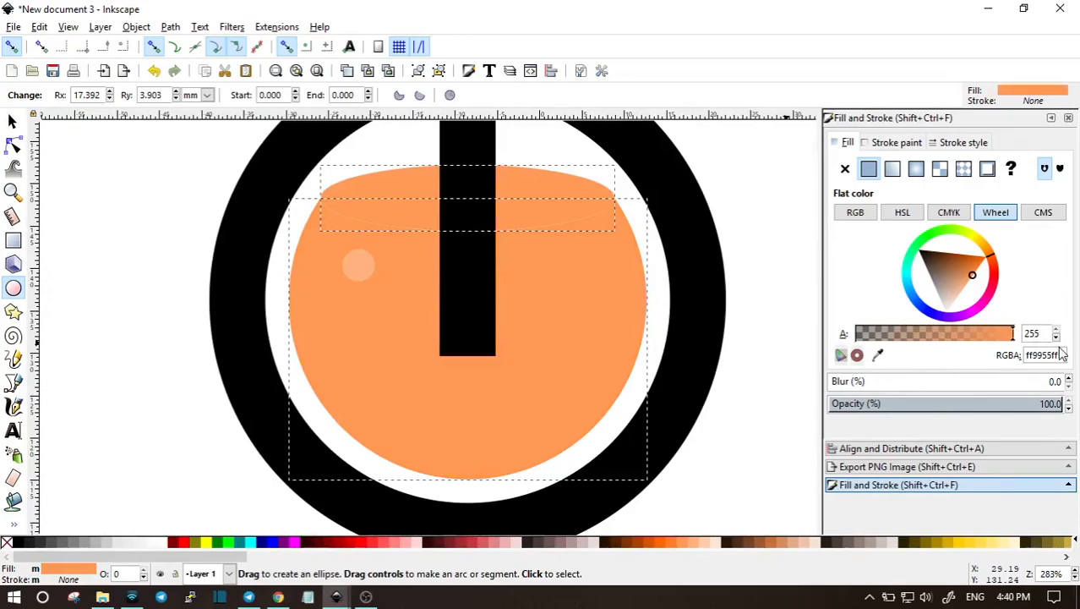
key("ctrl+z")
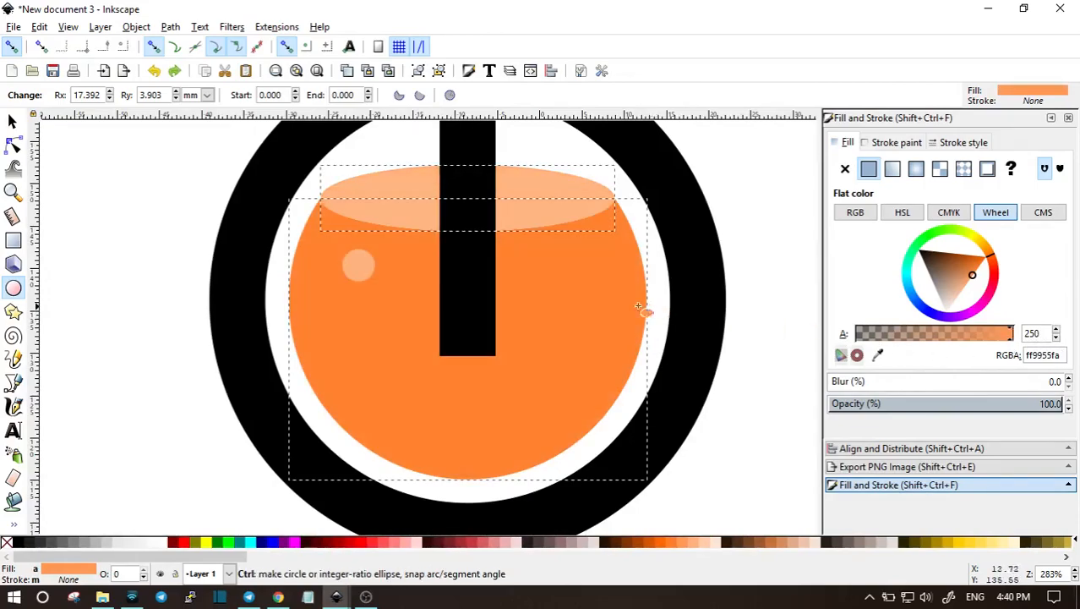
Step: Set the fill alpha to 255 separately for the orange body, the pale ellipse and the small circle
left_click(9, 124)
left_click(766, 219)
left_click(622, 288)
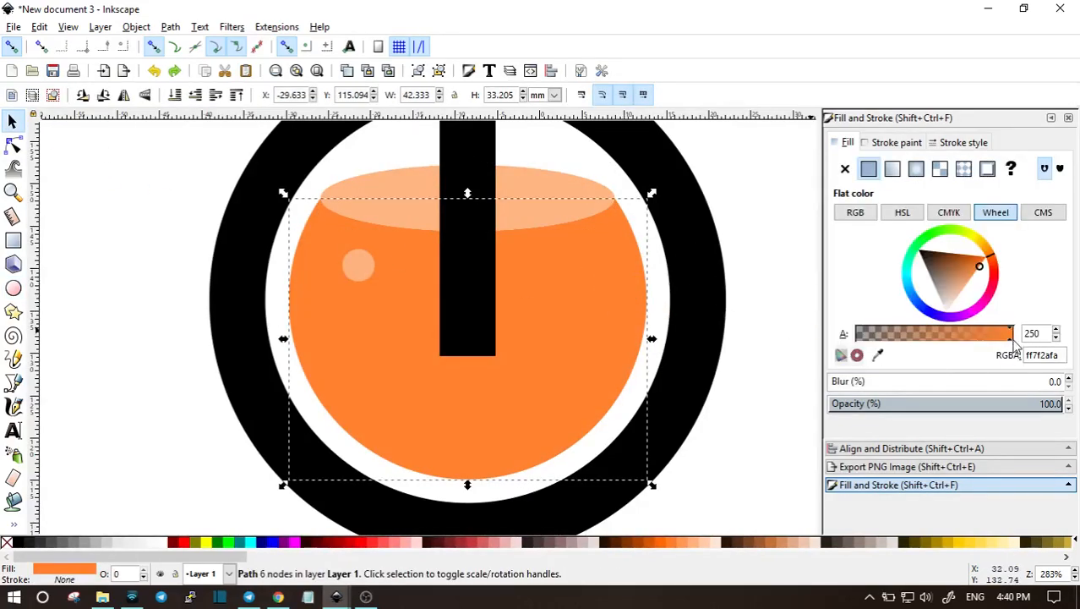
left_click(592, 198)
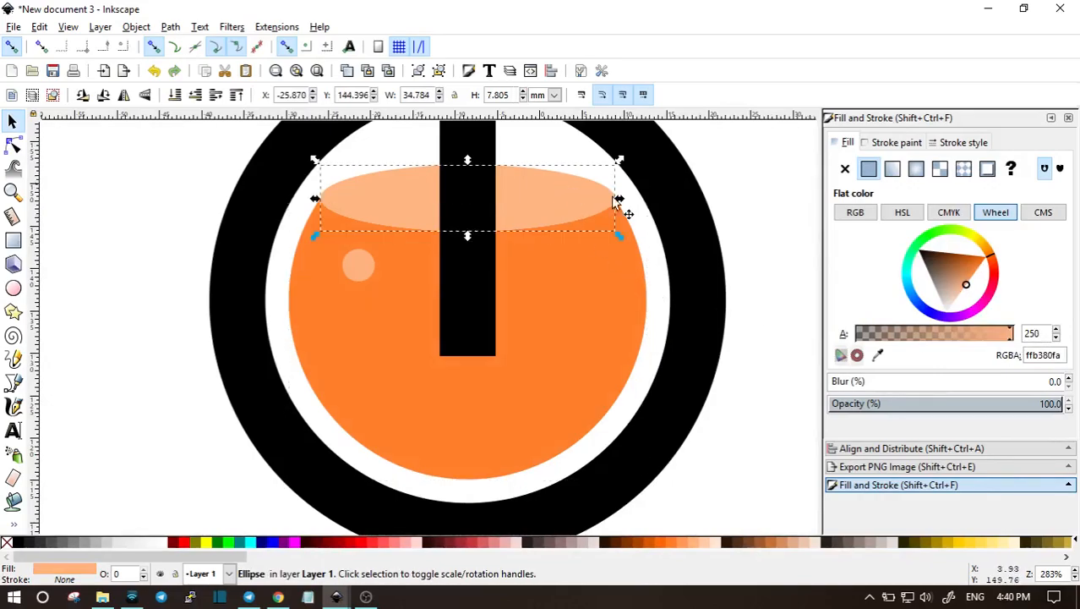
left_click(361, 276)
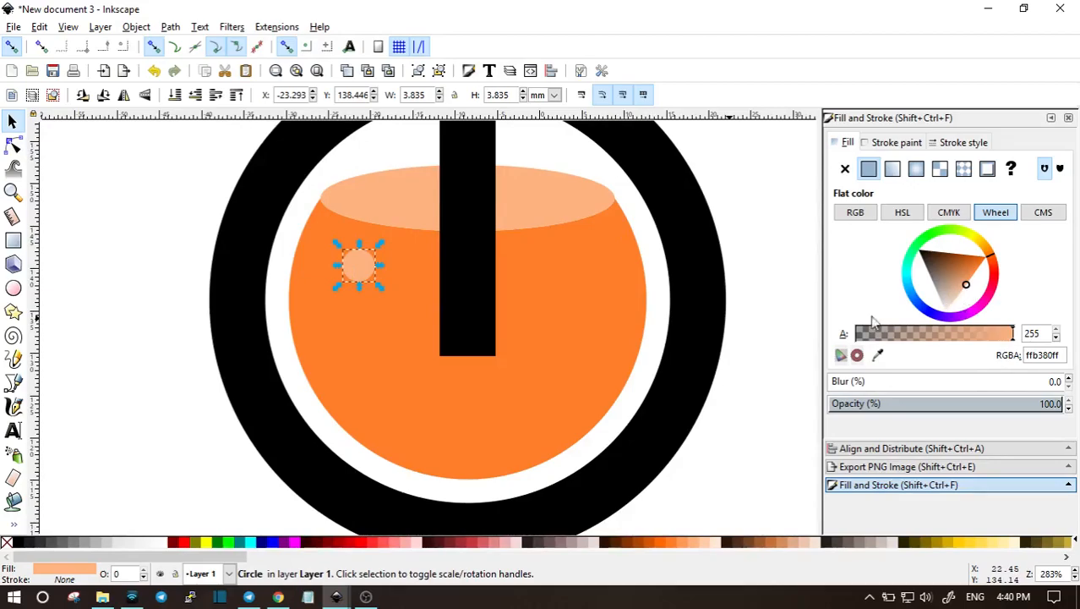
Step: Fill the small circle white and scatter four duplicates as bubbles over the orange body on both sides of the straw
left_click(159, 542)
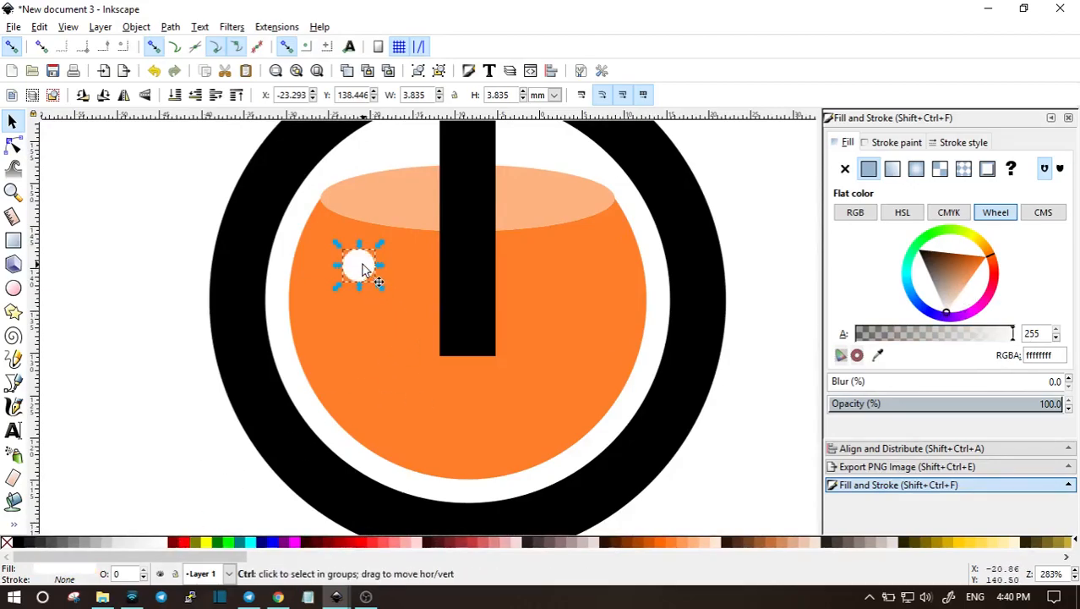
key("ctrl+d")
left_click_drag(363, 270, 530, 263)
key("ctrl+d")
key("ctrl+z")
left_click(405, 306)
left_click_drag(405, 306, 597, 249)
key("ctrl+d")
key("ctrl+d")
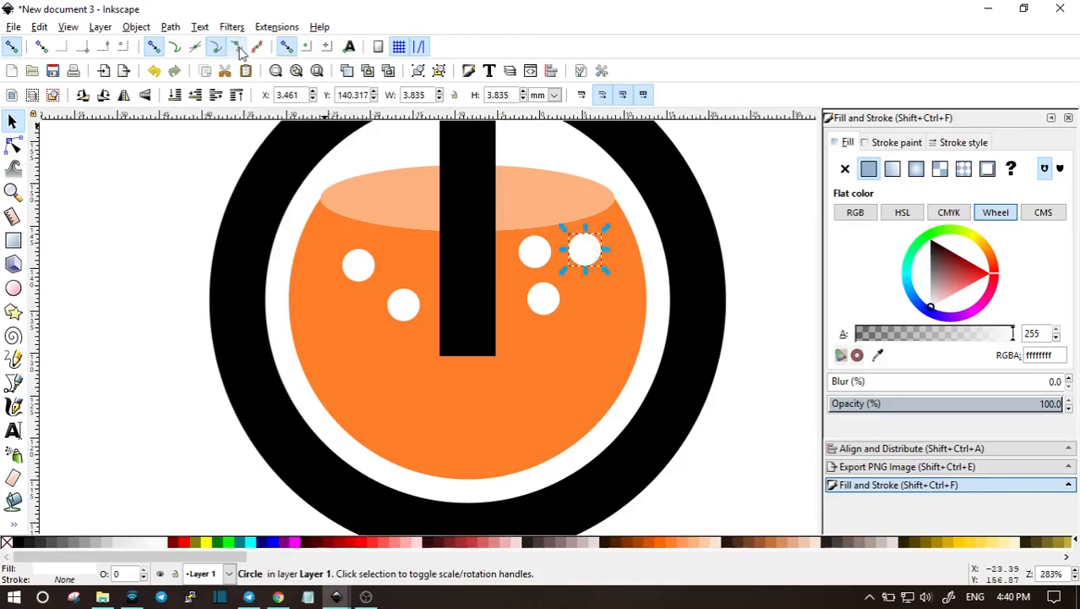
left_click(783, 240)
Step: Recolour the black leaf bright green, fill aad400
scroll(770, 443, "down", 3)
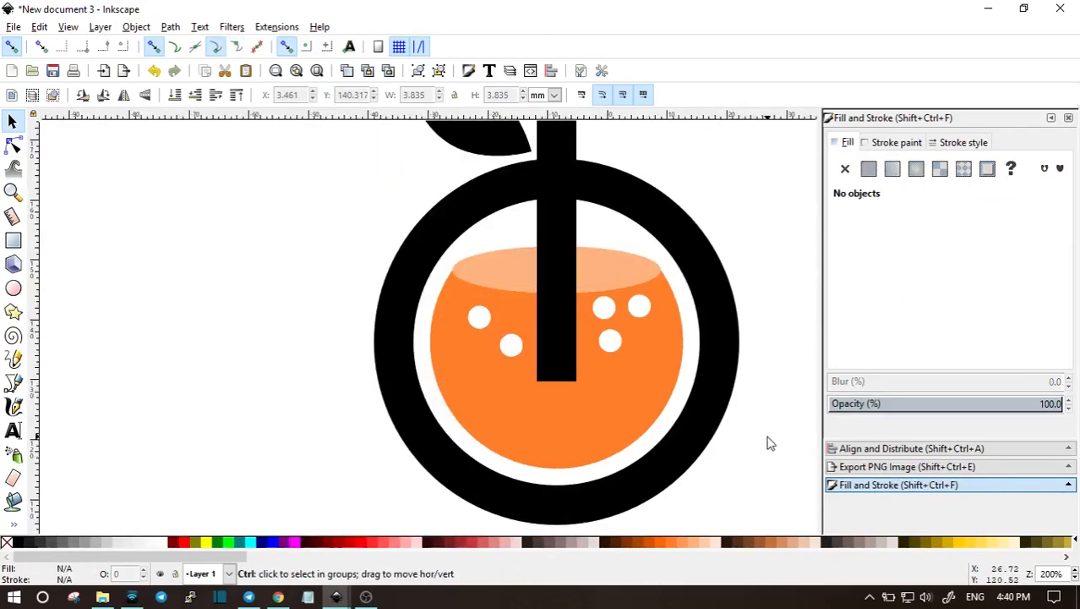
left_click(640, 292)
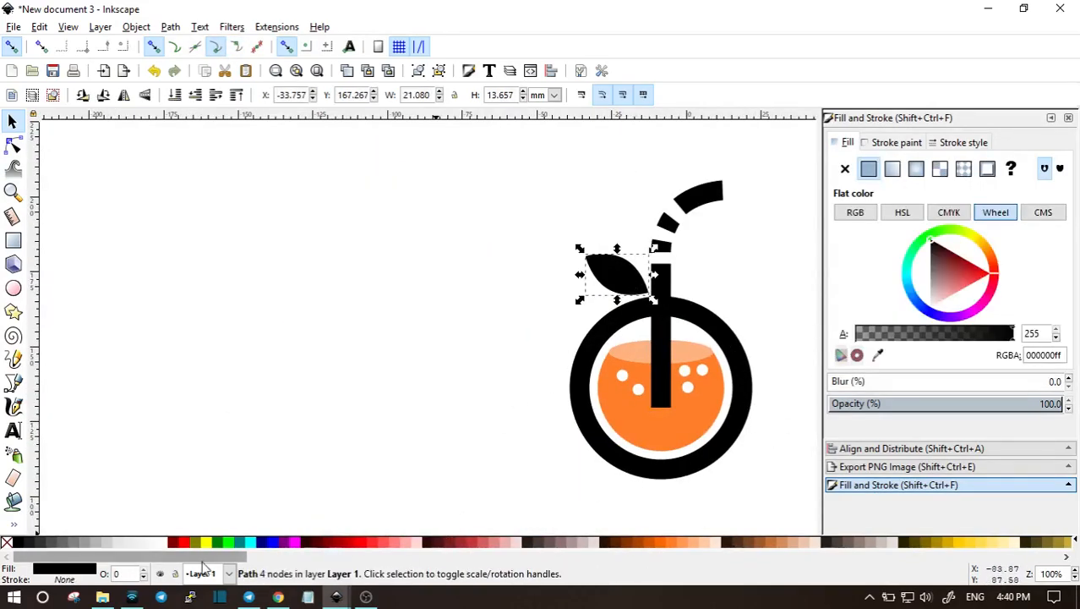
scroll(438, 557, "down", 3)
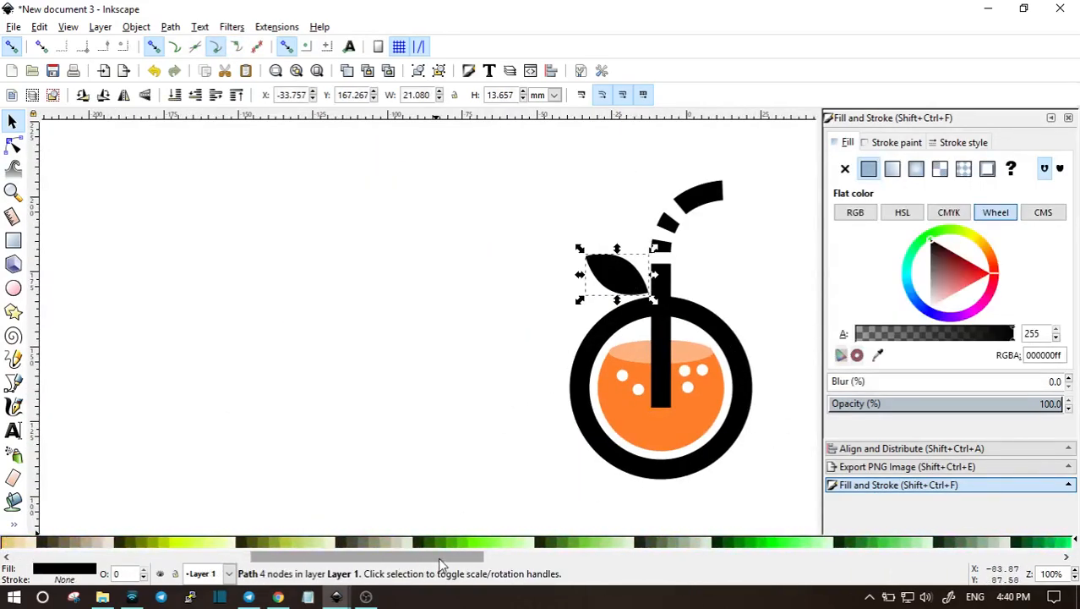
left_click(285, 543)
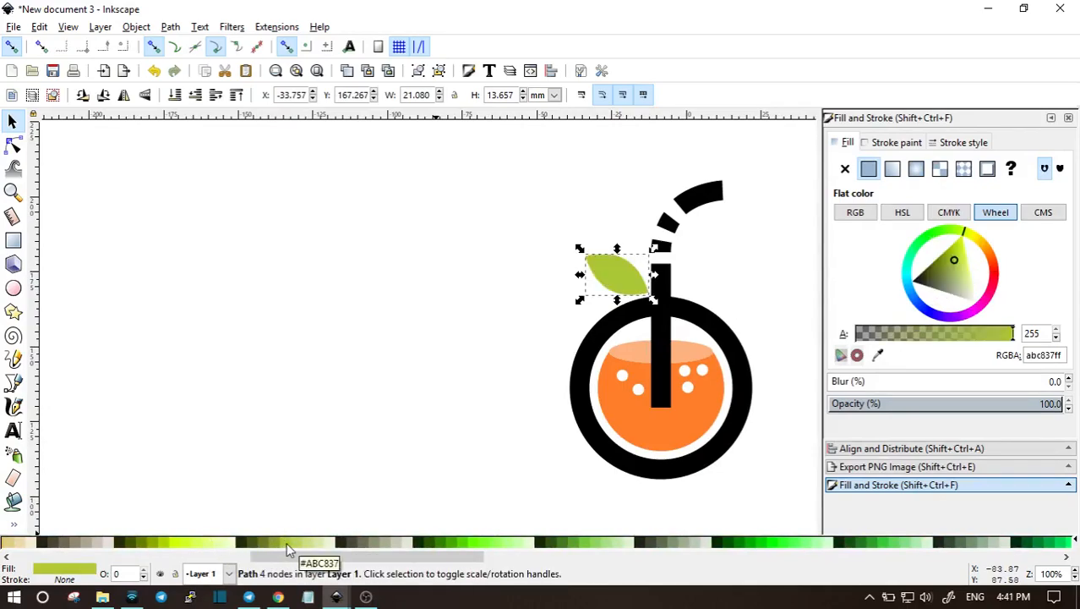
left_click(162, 543)
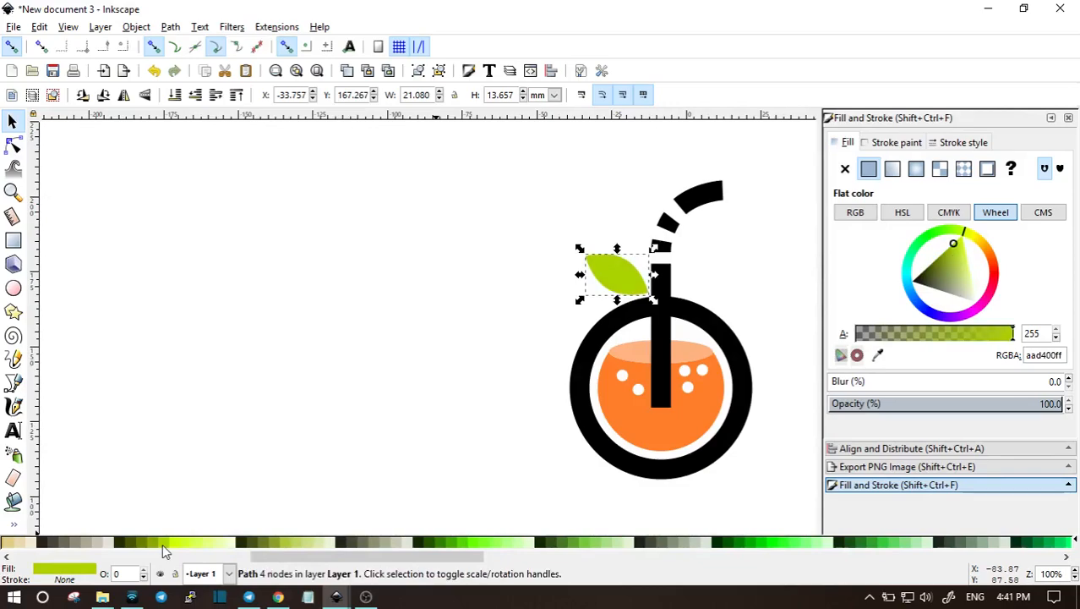
left_click(482, 423)
Step: Add the text "orange" in League Gothic at size 144
key("space")
mouse_move(576, 354)
left_mouse_down()
mouse_move(485, 323)
mouse_move(333, 365)
left_mouse_up()
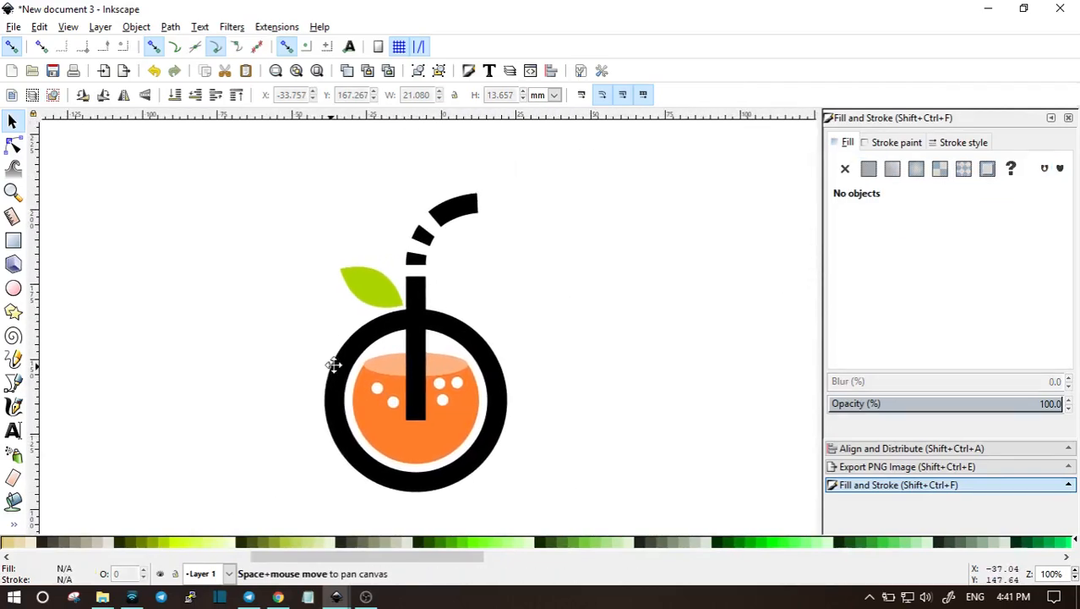
scroll(551, 379, "down", 1)
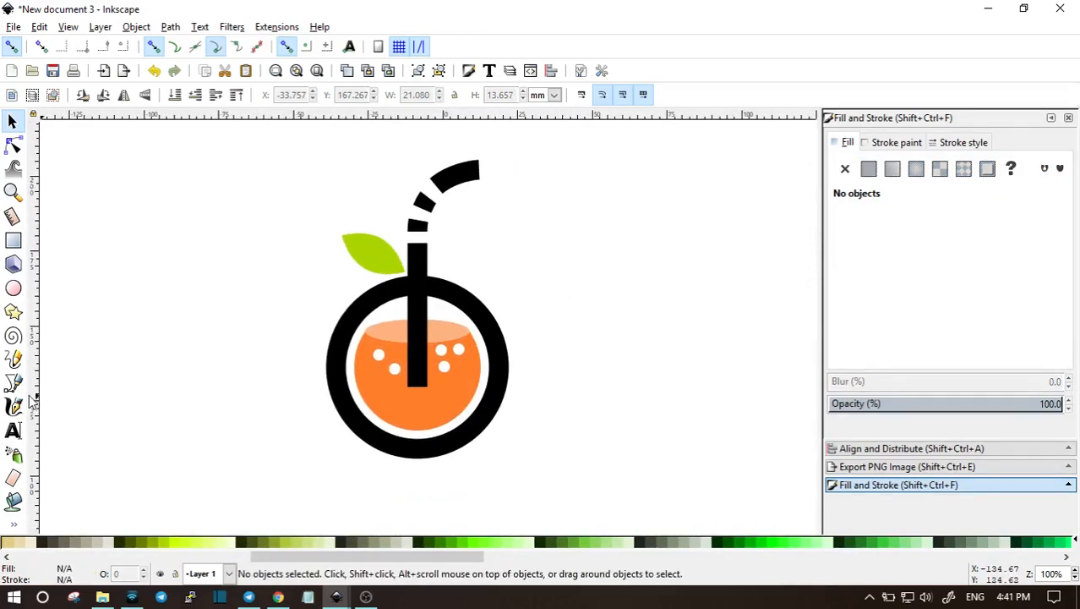
left_click(14, 431)
left_click(337, 480)
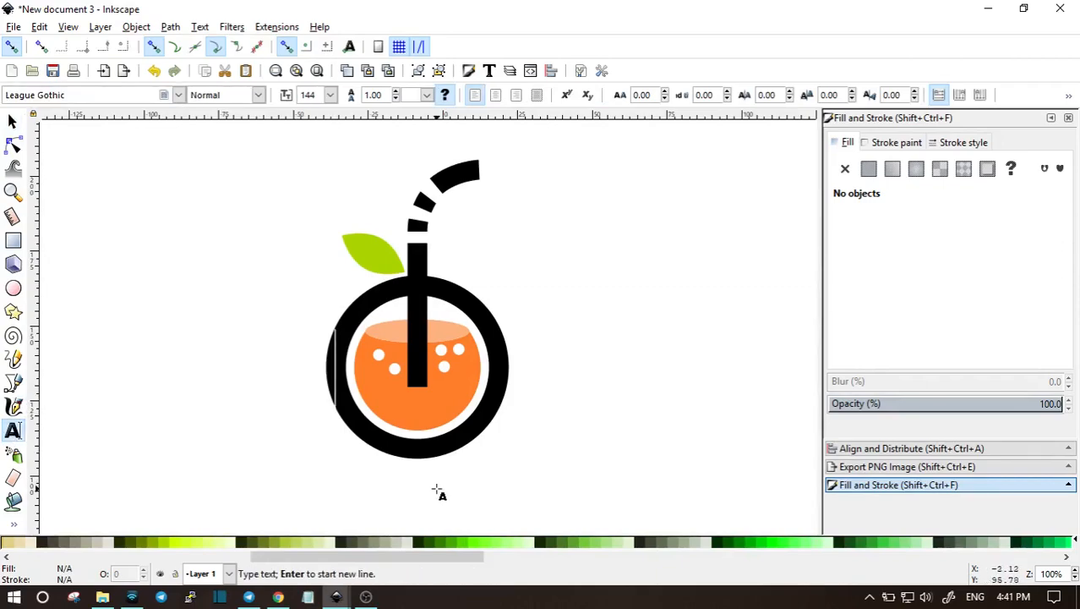
type("orange")
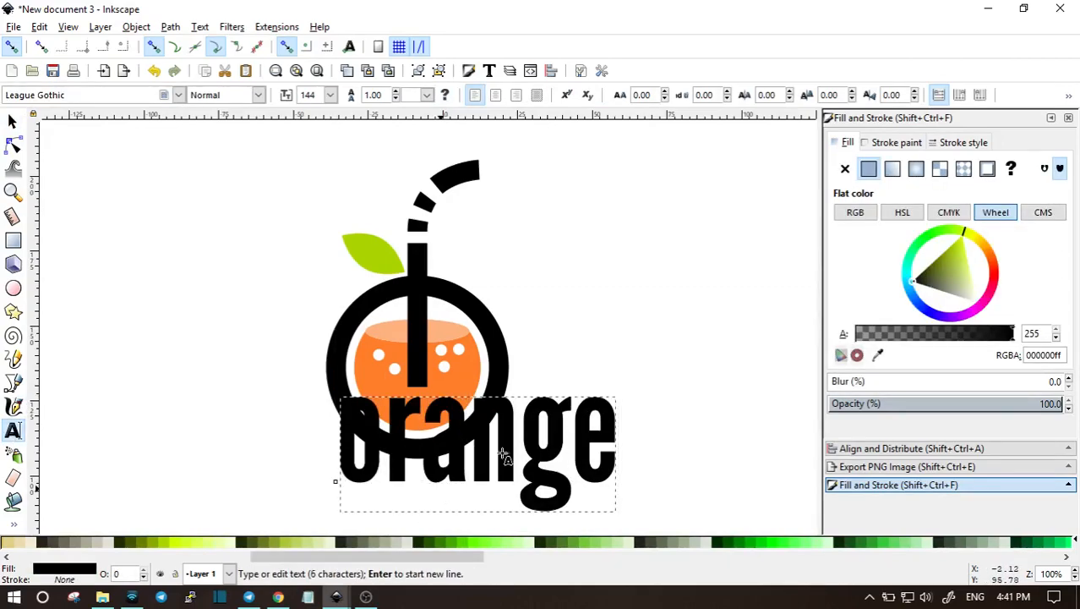
Step: Move the word "orange" directly below the black ring, roughly centred under the logo
left_click(13, 122)
scroll(499, 377, "down", 2)
left_click_drag(518, 374, 457, 432)
left_click(502, 377)
left_click_drag(502, 378, 446, 454)
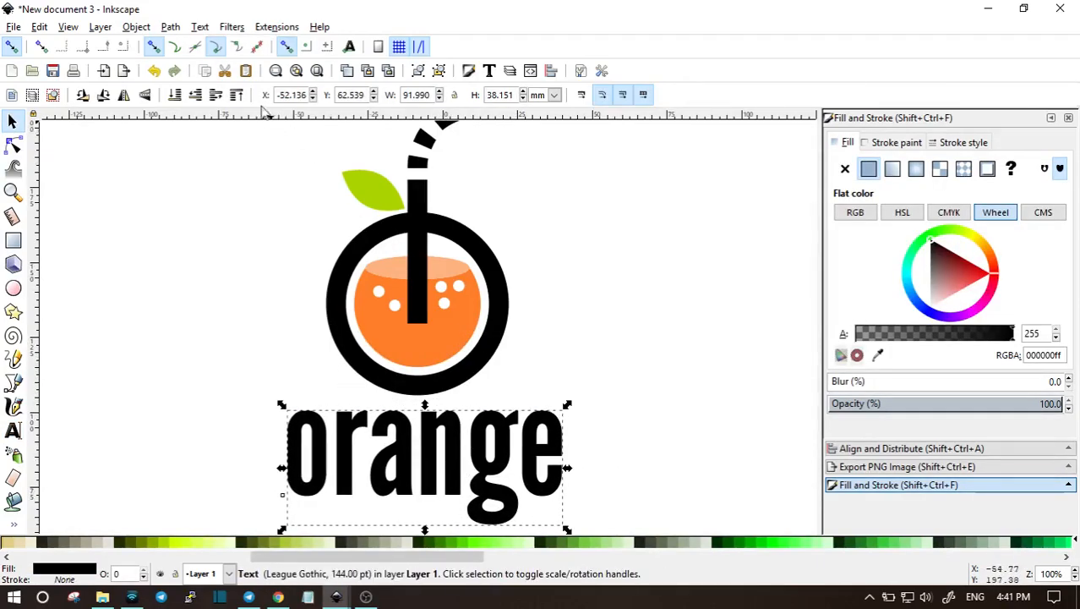
Step: Convert the word "orange" to paths, ungroup the letters and merge them into one path with Union
left_click(170, 27)
left_click(188, 43)
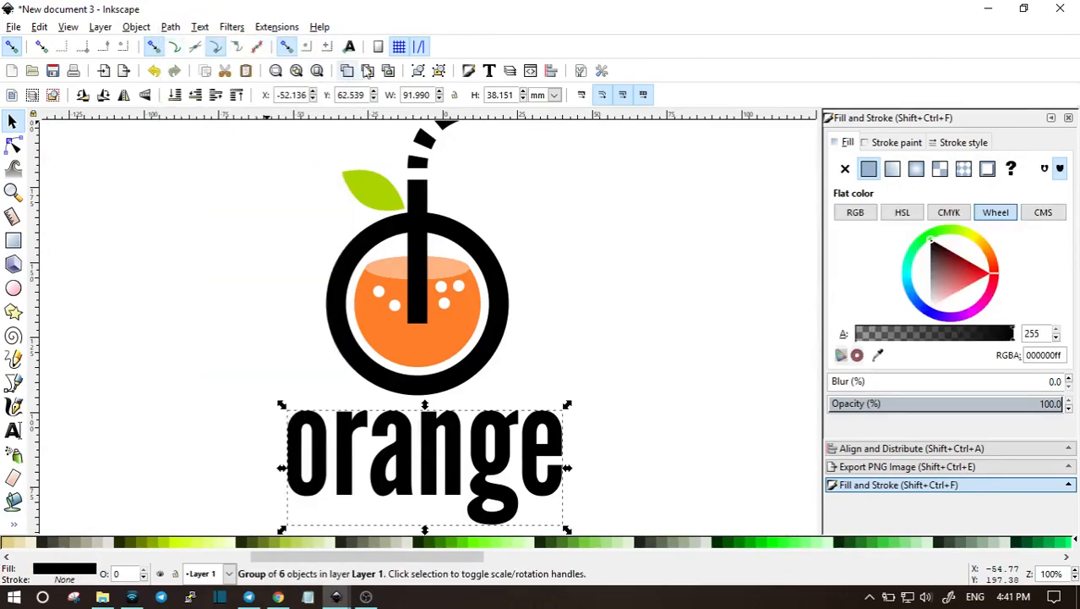
left_click(439, 71)
left_click(170, 27)
left_click(189, 116)
Step: Draw an open wavy Bezier curve about 112 mm wide across the word "orange", extending past both ends
left_click(12, 383)
scroll(169, 440, "down", 1)
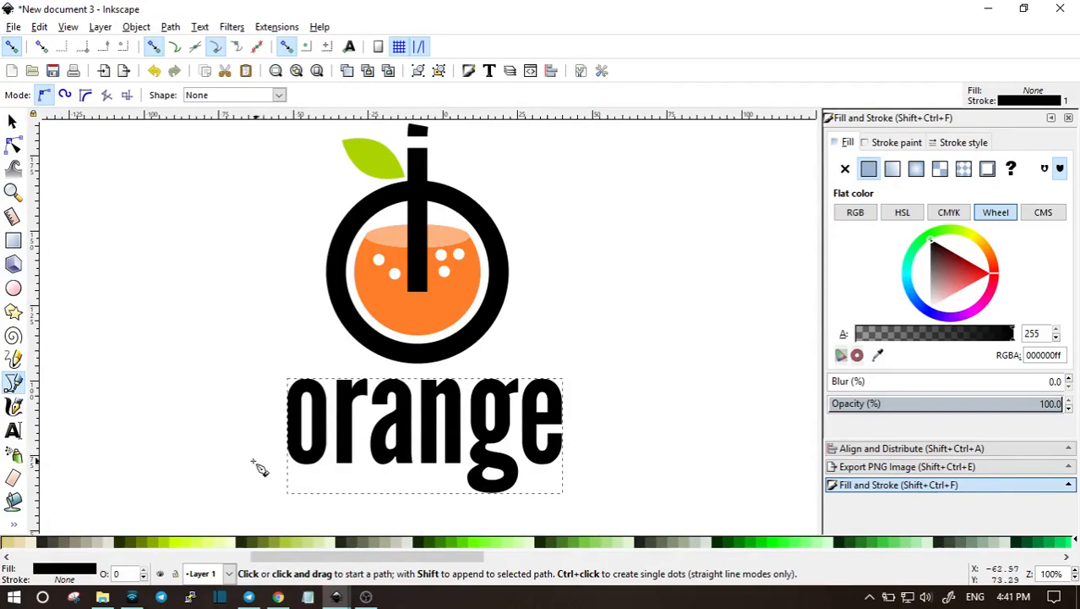
left_click(246, 450)
left_click_drag(348, 433, 486, 430)
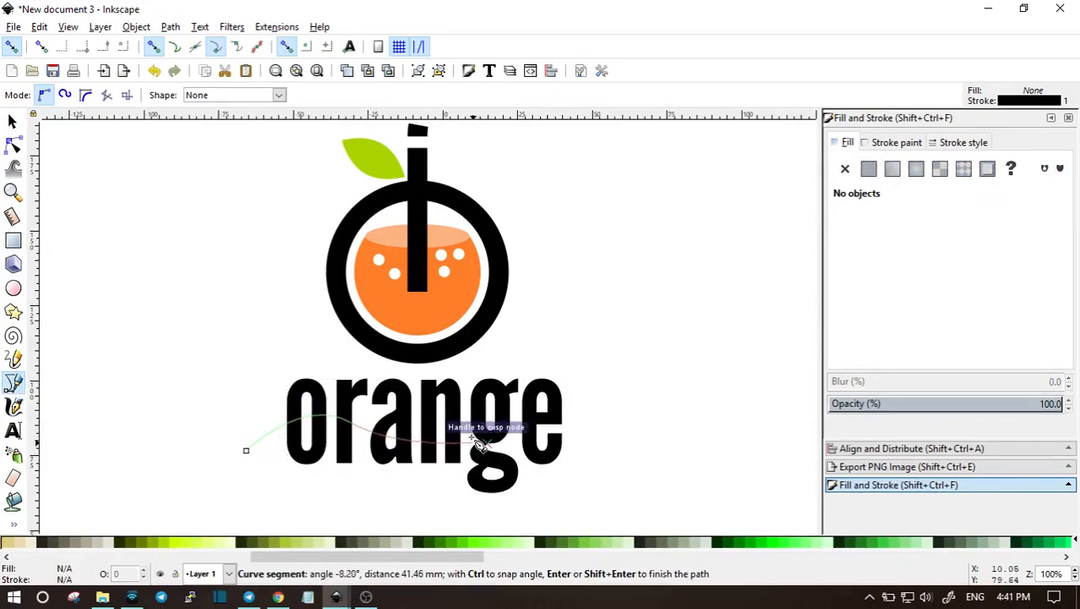
left_click_drag(392, 423, 461, 458)
mouse_move(537, 468)
left_mouse_down()
mouse_move(627, 386)
mouse_move(627, 366)
left_mouse_up()
key("Return")
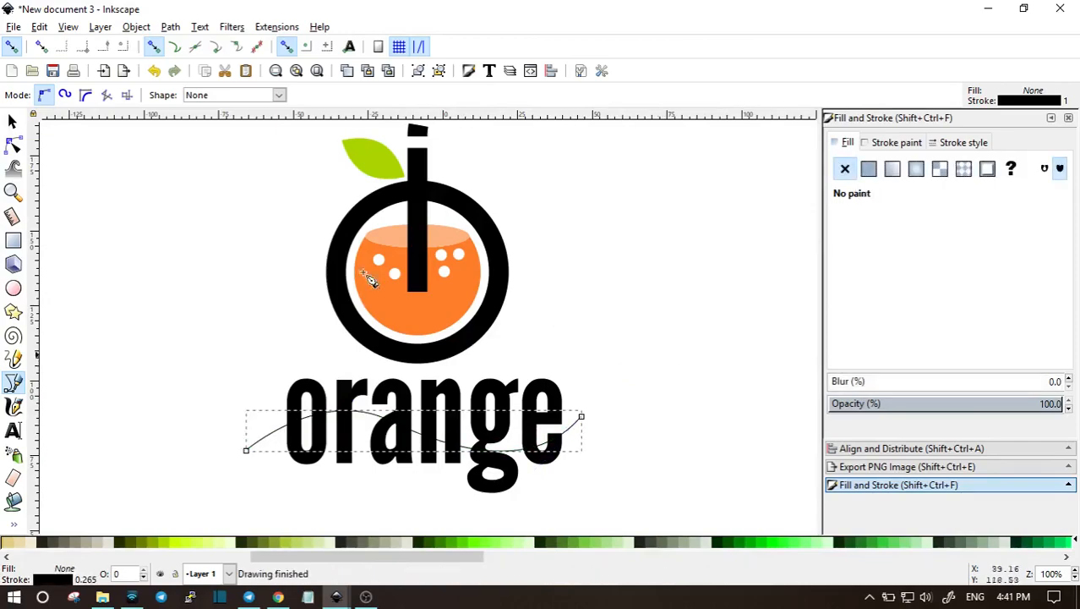
Step: Split the word "orange" along the wavy curve with the Division path operation
left_click(22, 125)
left_click(502, 388, "shift")
left_click(177, 27)
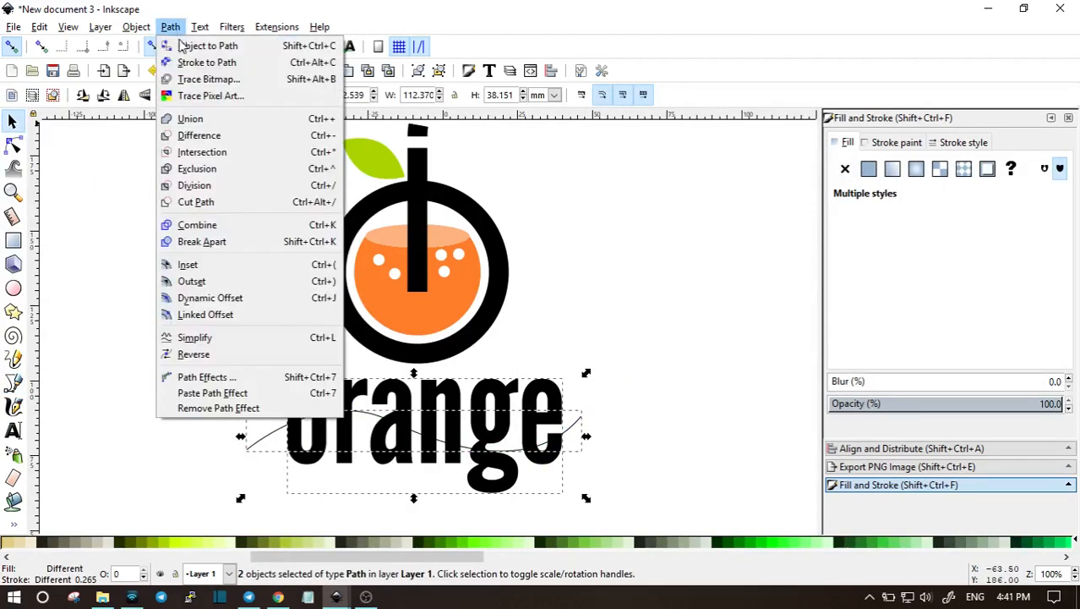
left_click(207, 184)
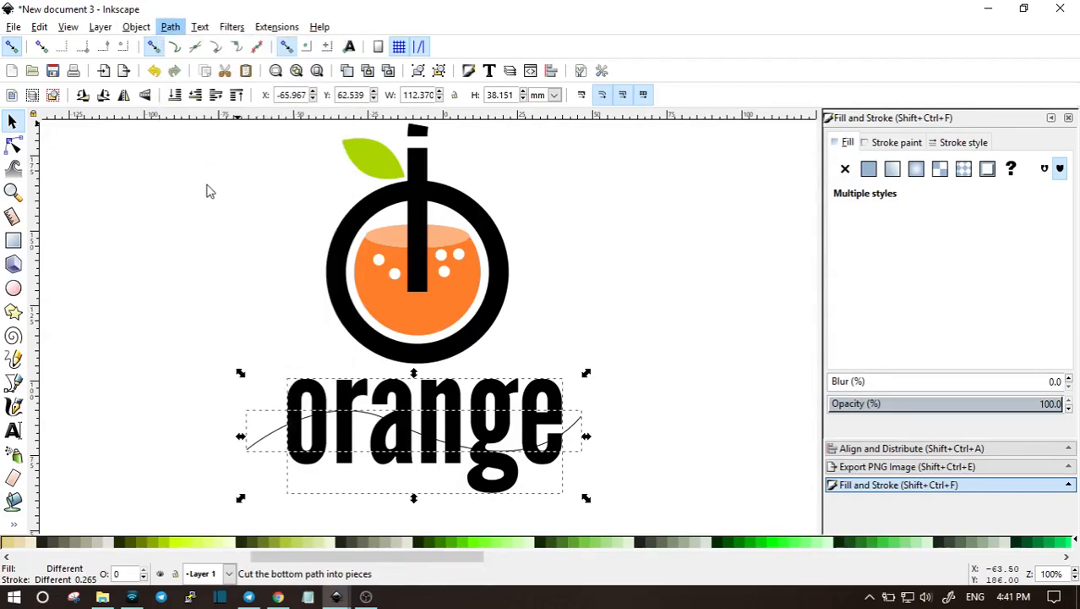
Step: Select all letter pieces below the wavy cut and merge them into one path with Union
left_click(96, 266)
left_click(558, 463)
left_click(508, 485, "shift")
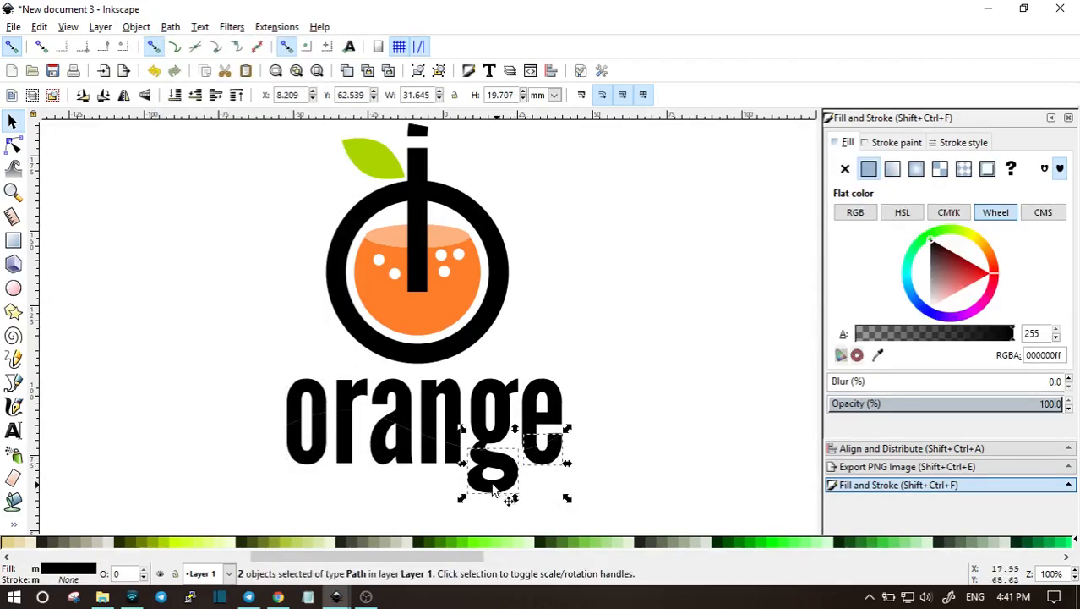
left_click(695, 499)
left_click_drag(695, 499, 198, 411)
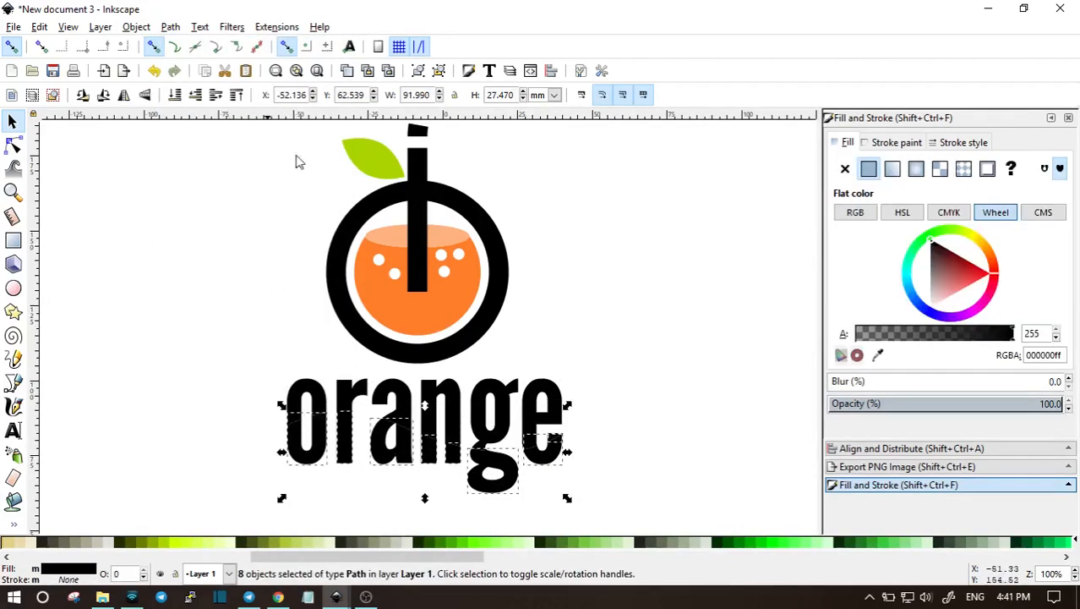
left_click(170, 27)
left_click(185, 119)
Step: Select all letter pieces above the wavy cut and merge them into one path with Union
left_click(640, 358)
left_click_drag(640, 358, 195, 451)
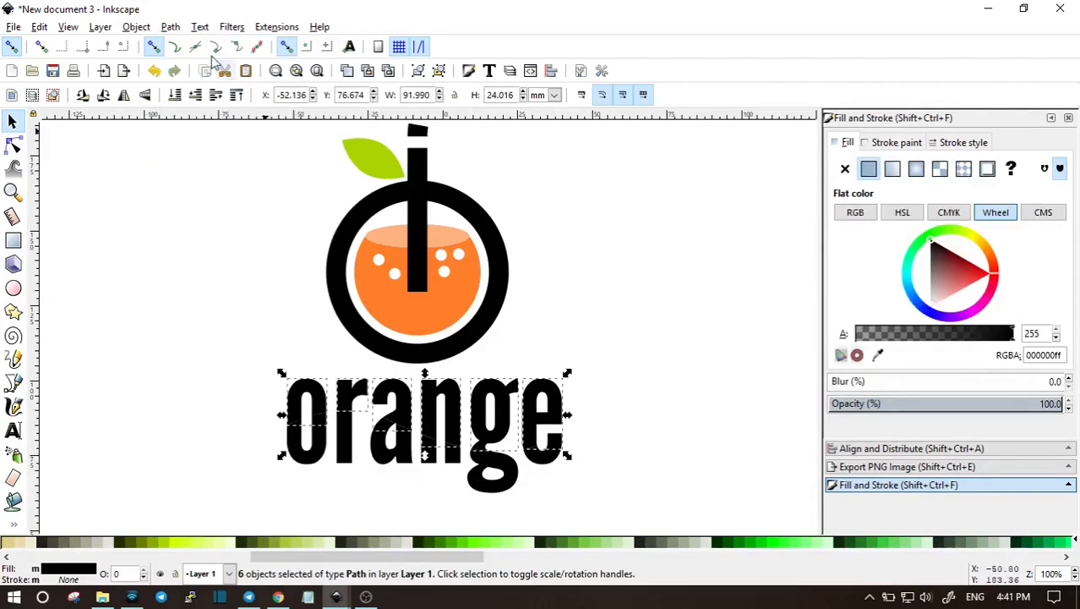
left_click(170, 27)
left_click(185, 119)
Step: Recolour the upper part of the word "orange" olive green, fill 88aa00
left_click(706, 368)
left_click(507, 408)
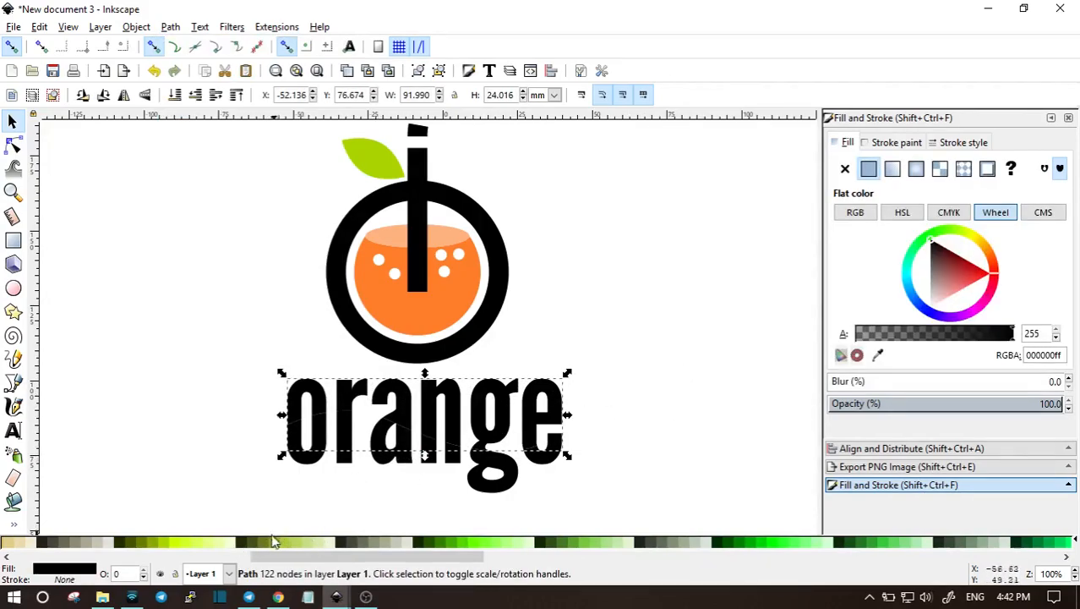
left_click(154, 546)
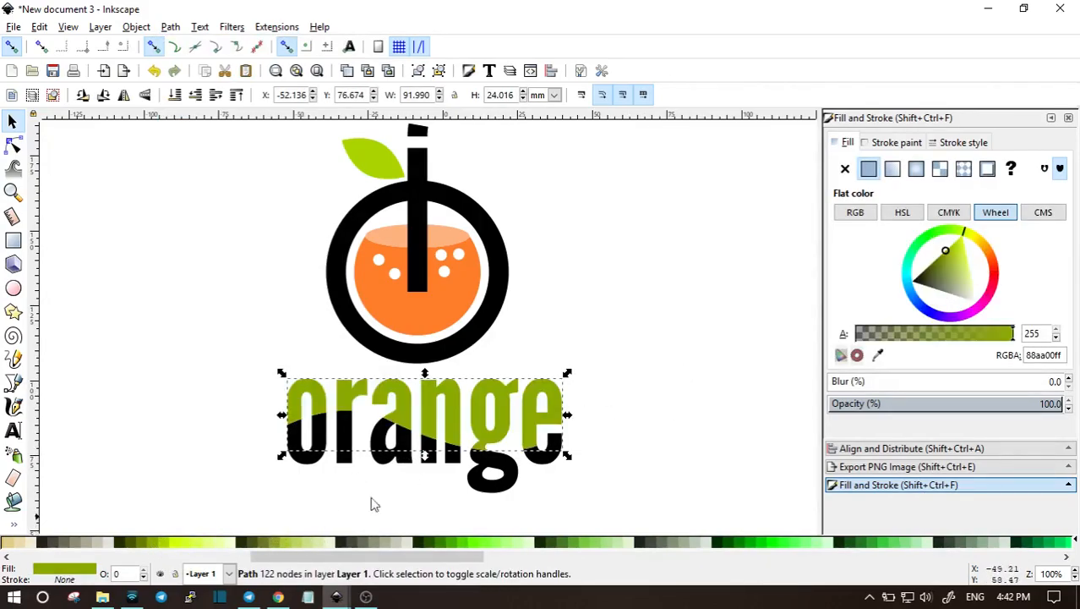
Step: Fill the lower part of the word with the orange sampled from the liquid body, then deselect it
left_click(398, 470)
left_click(386, 458)
left_click_drag(309, 561, 241, 558)
left_click(879, 355)
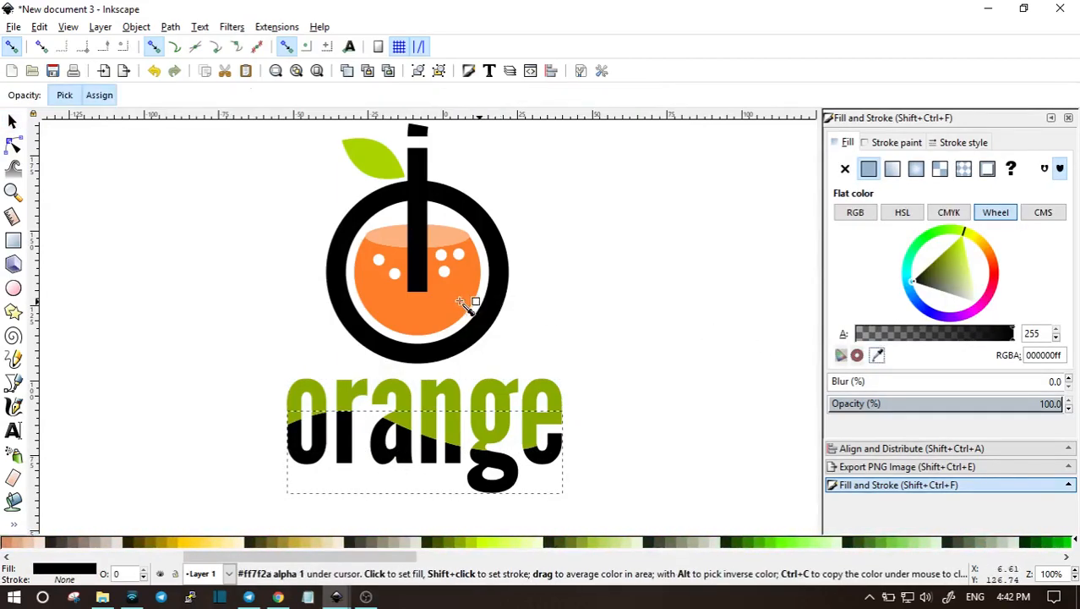
left_click(473, 306)
left_click(61, 152)
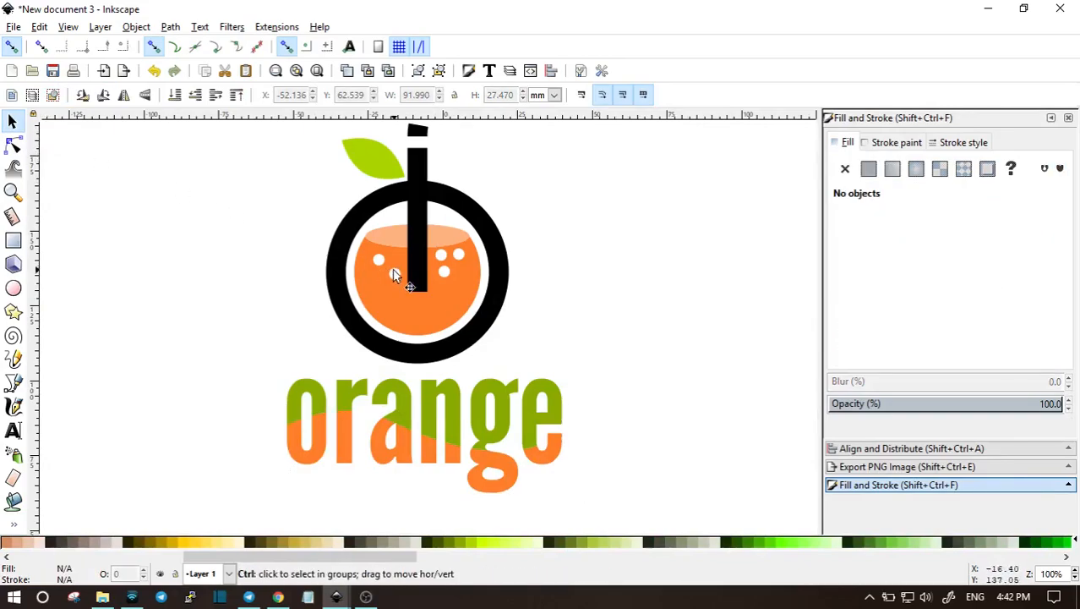
scroll(401, 276, "down", 2)
scroll(400, 277, "up", 1)
left_click_drag(467, 312, 522, 359)
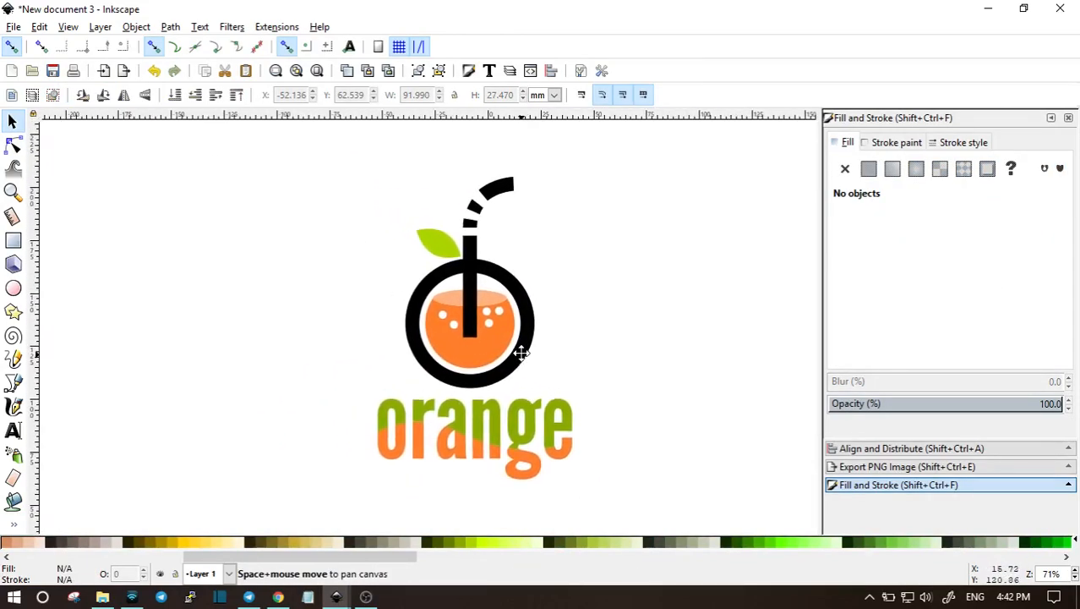